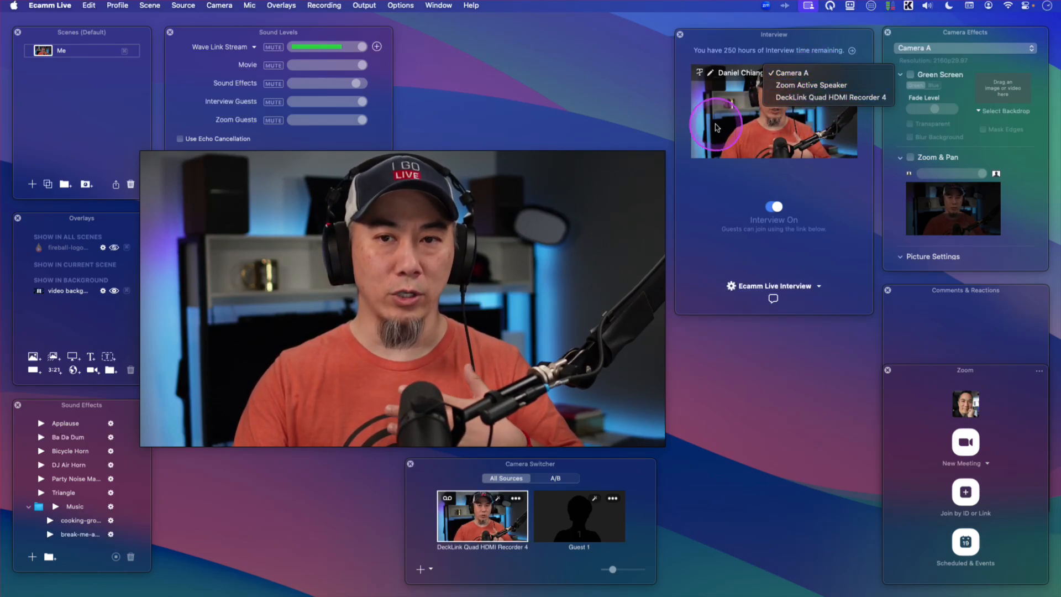
- Set the host's interview camera to DeckLink Quad HDMI Recorder 4
click(823, 71)
click(813, 73)
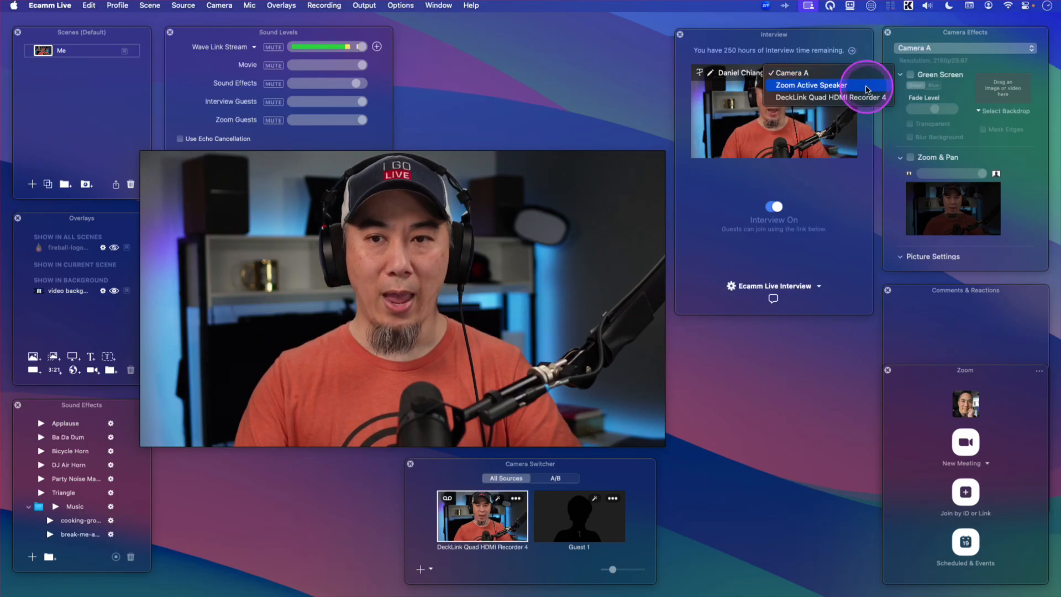
click(836, 102)
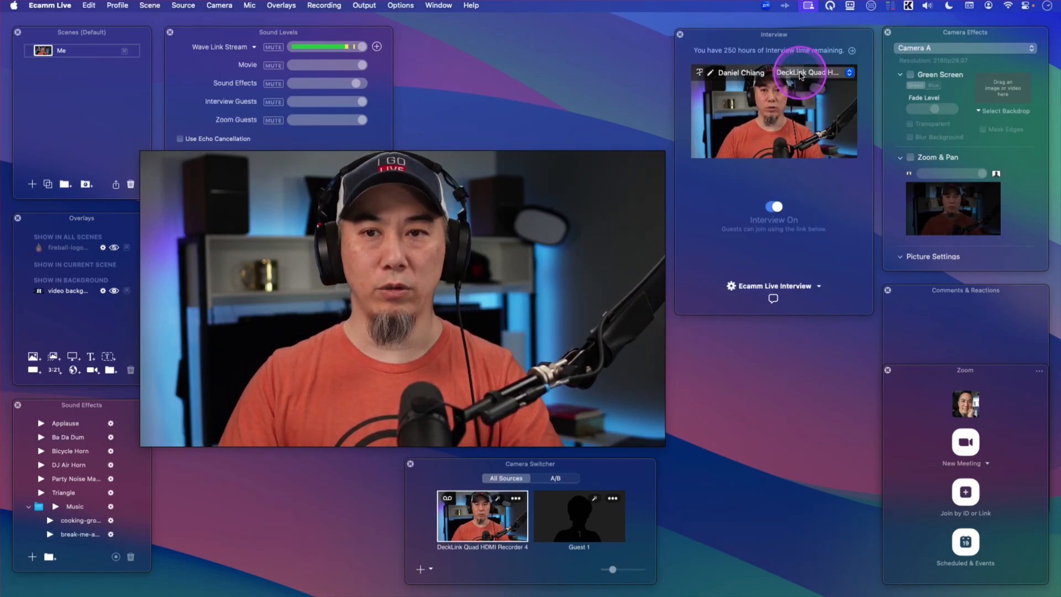
- Review the Interview preferences, including the Guest View option, and close the preferences window
click(50, 7)
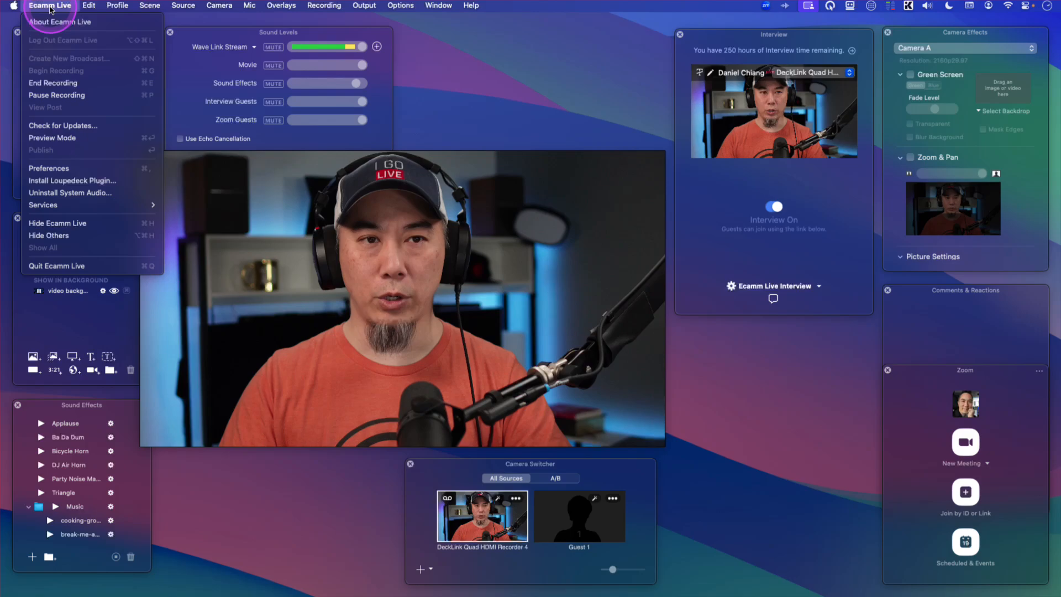
click(83, 168)
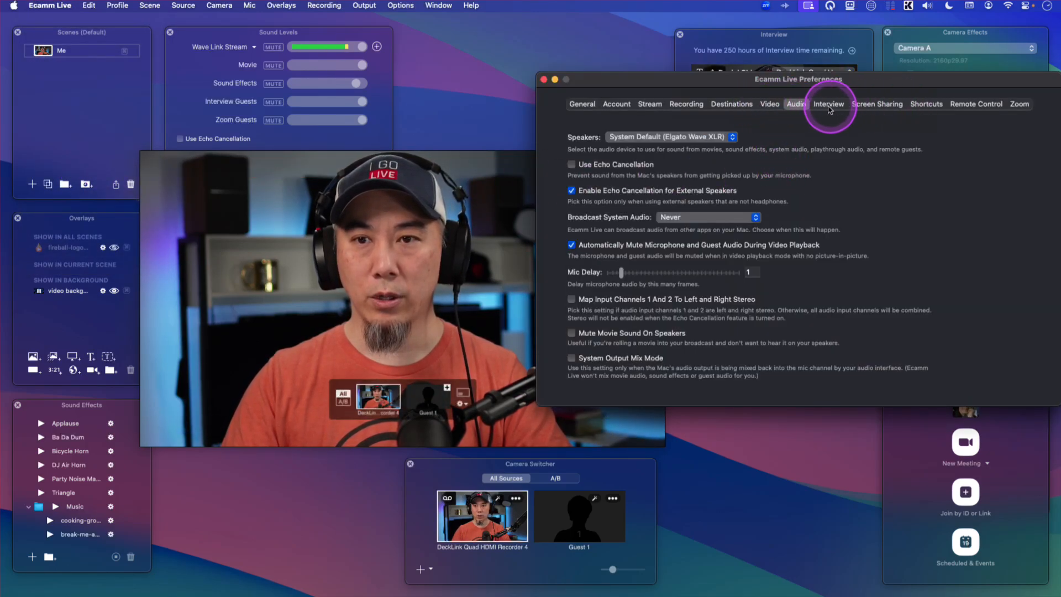
click(829, 105)
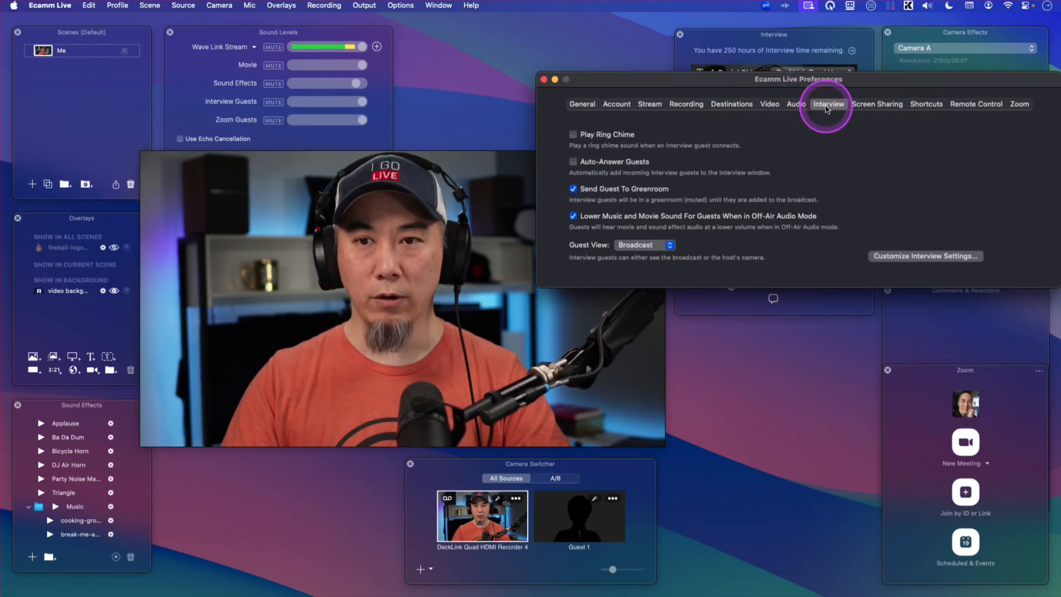
click(658, 244)
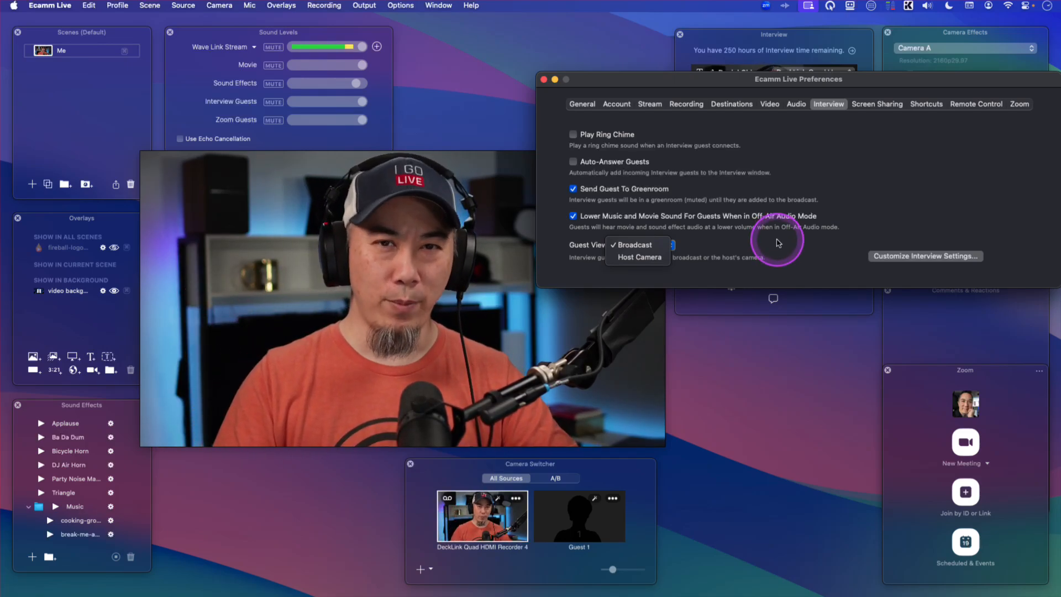
click(634, 245)
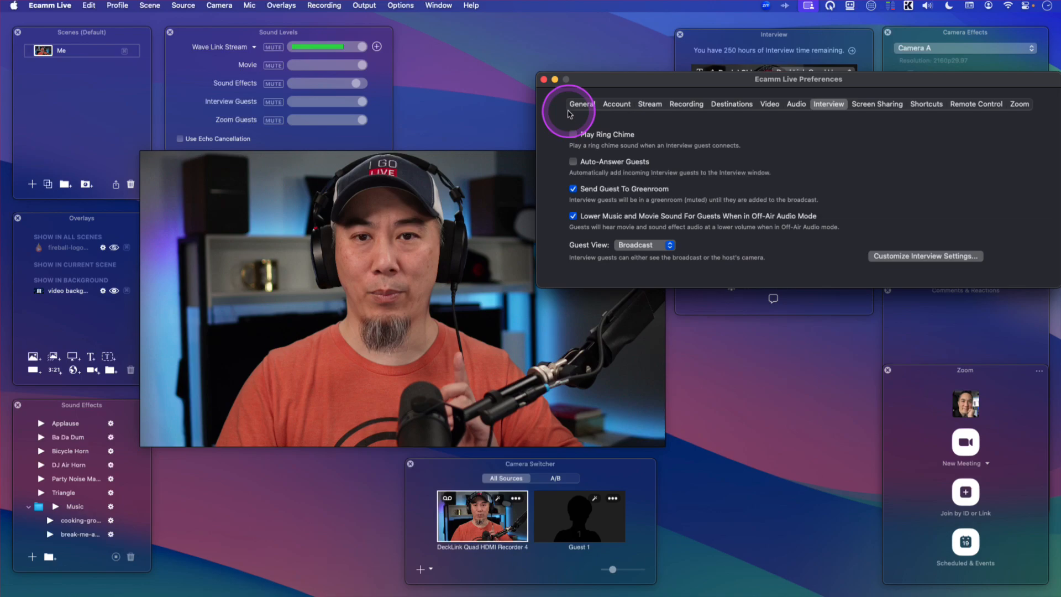
click(544, 79)
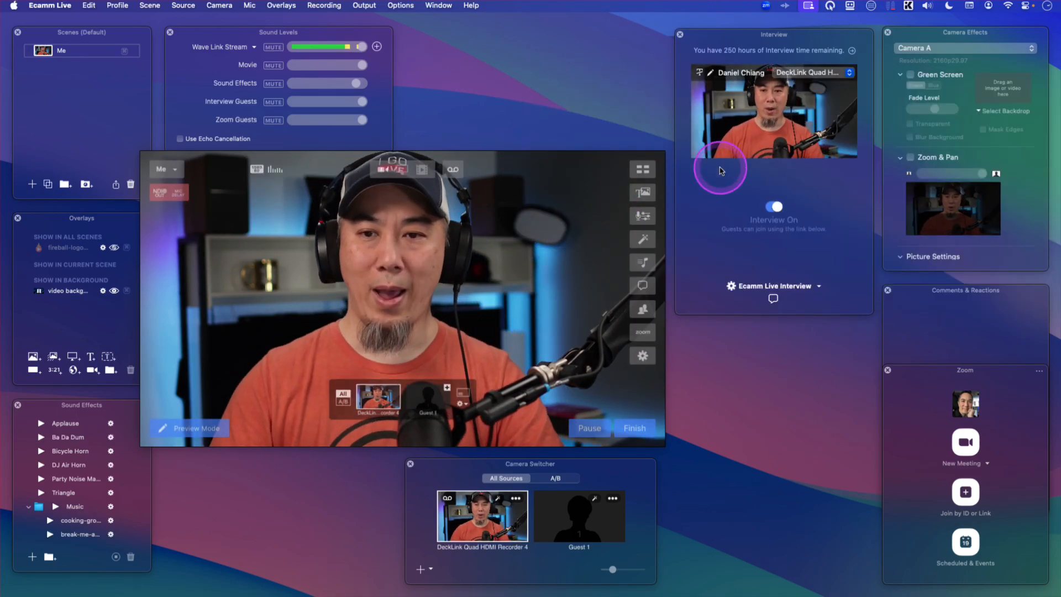
- Switch the interview feature off and back on
click(777, 208)
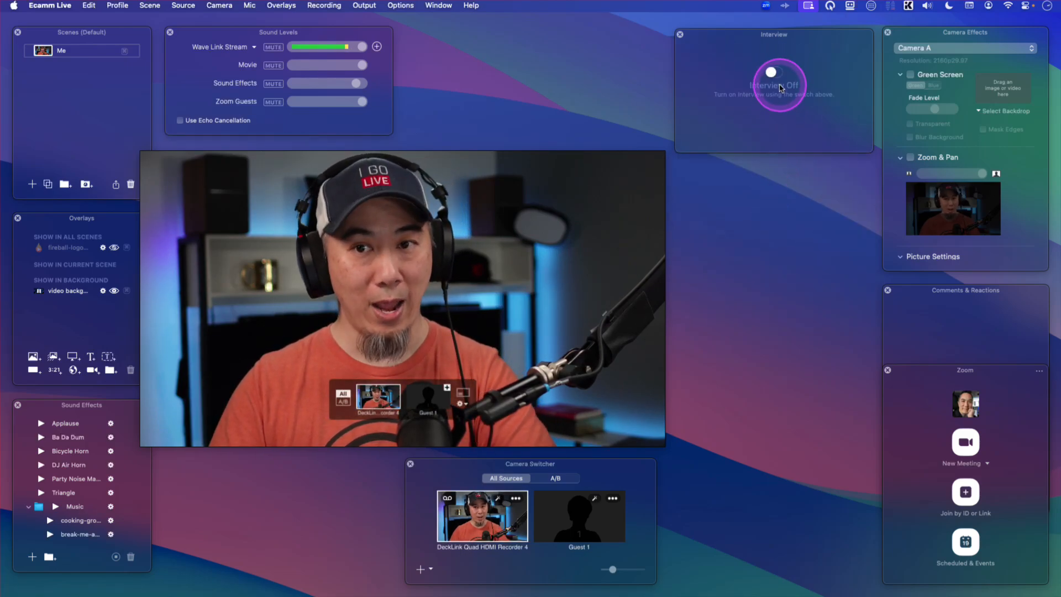
click(774, 73)
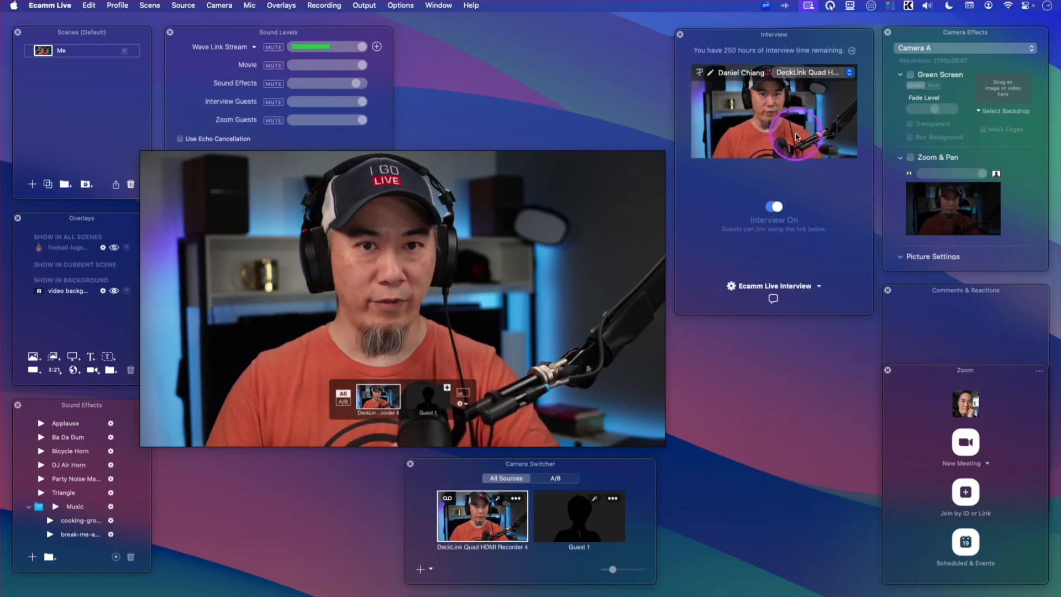
- Accept the incoming interview guest's call
click(823, 208)
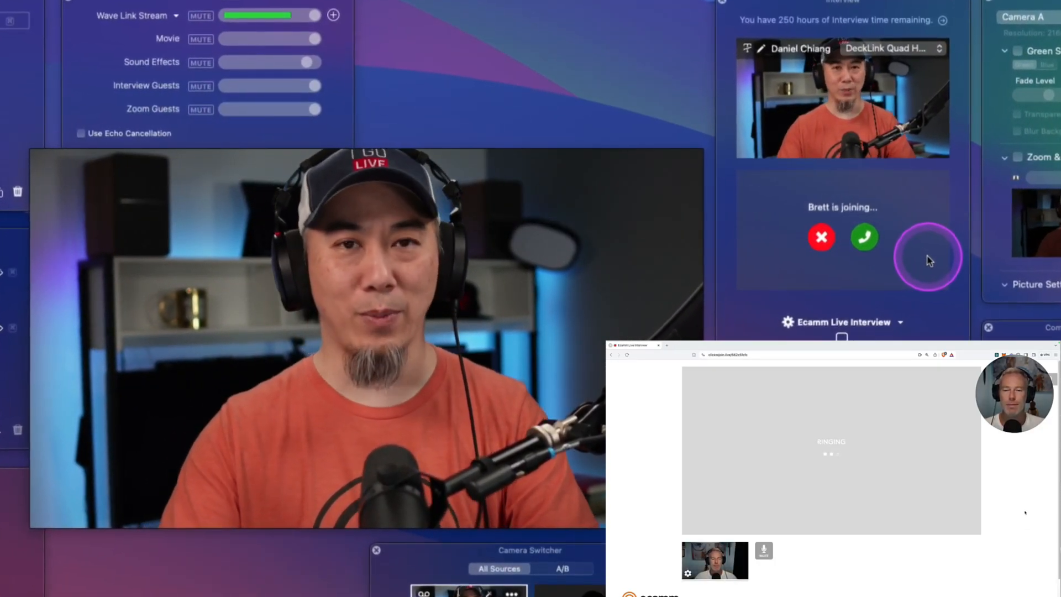
click(870, 239)
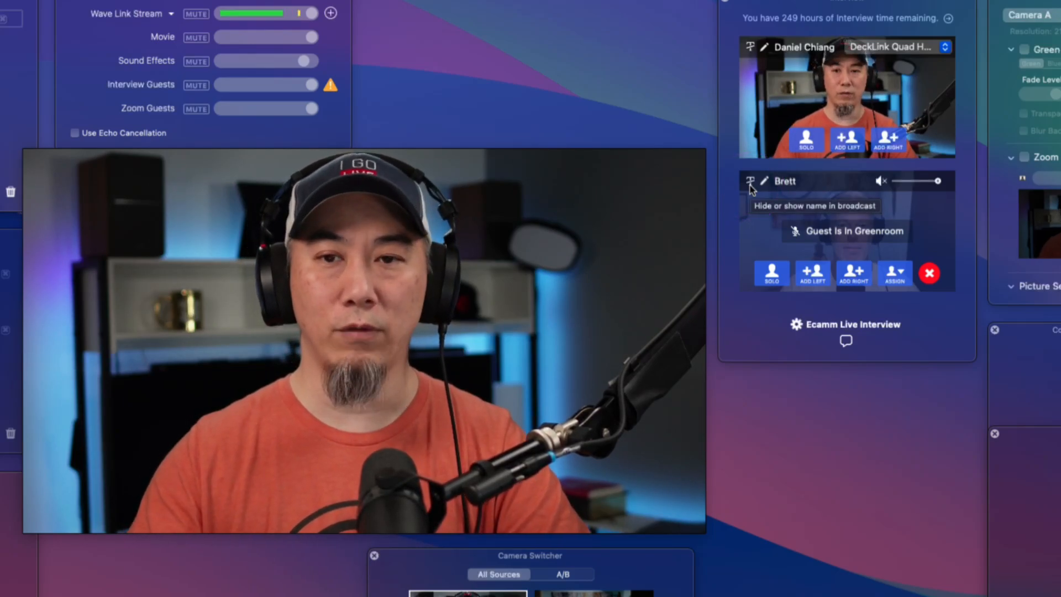
- Confirm the guest's name label and unmute the guest's audio in the interview window
click(764, 183)
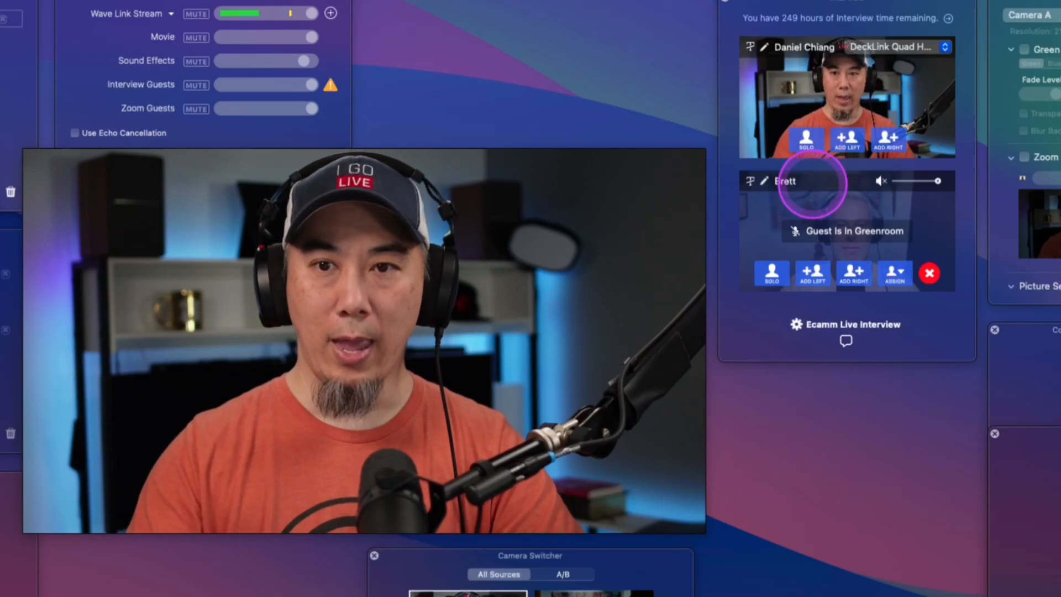
key(Return)
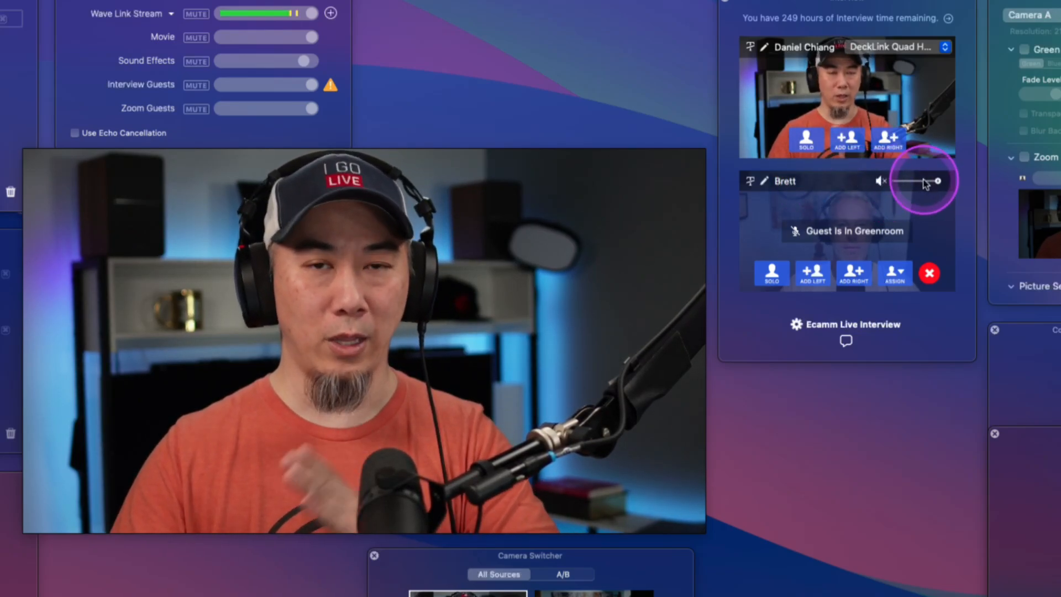
click(882, 182)
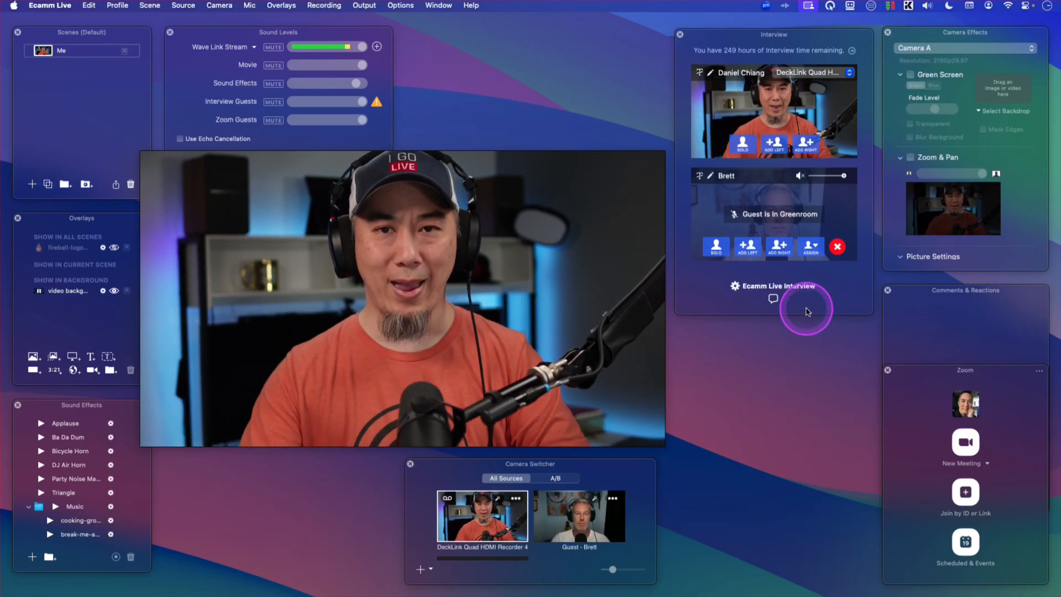
- Switch the broadcast to the guest's camera
mouse_move(630, 315)
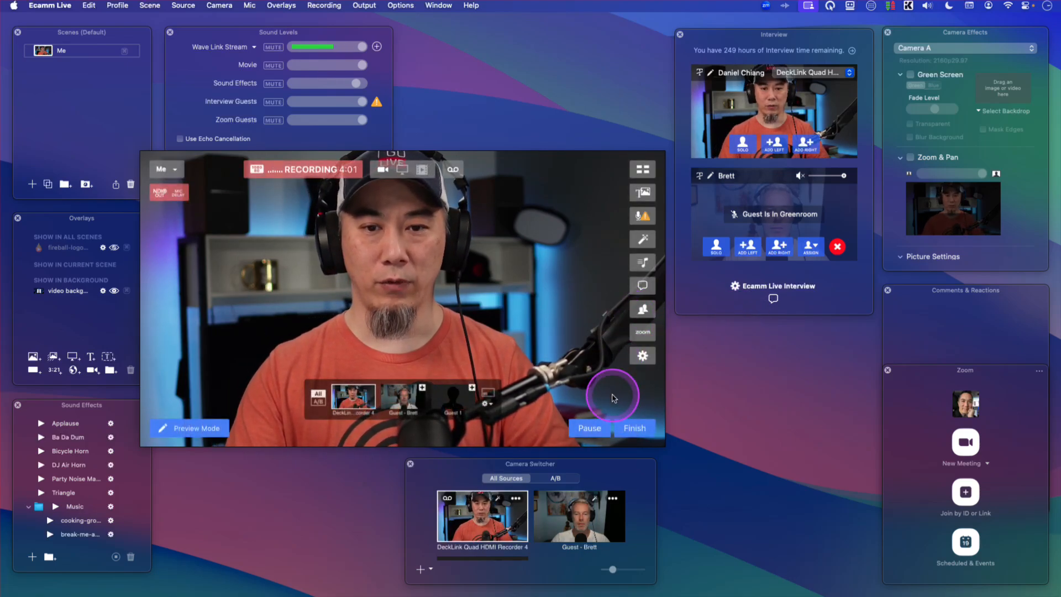
mouse_move(489, 385)
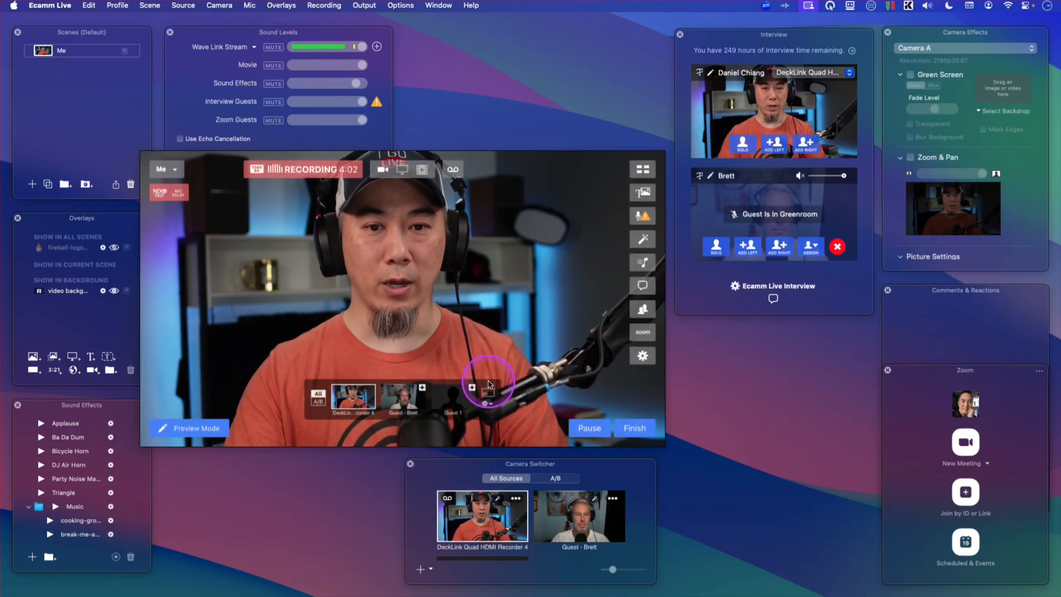
click(401, 404)
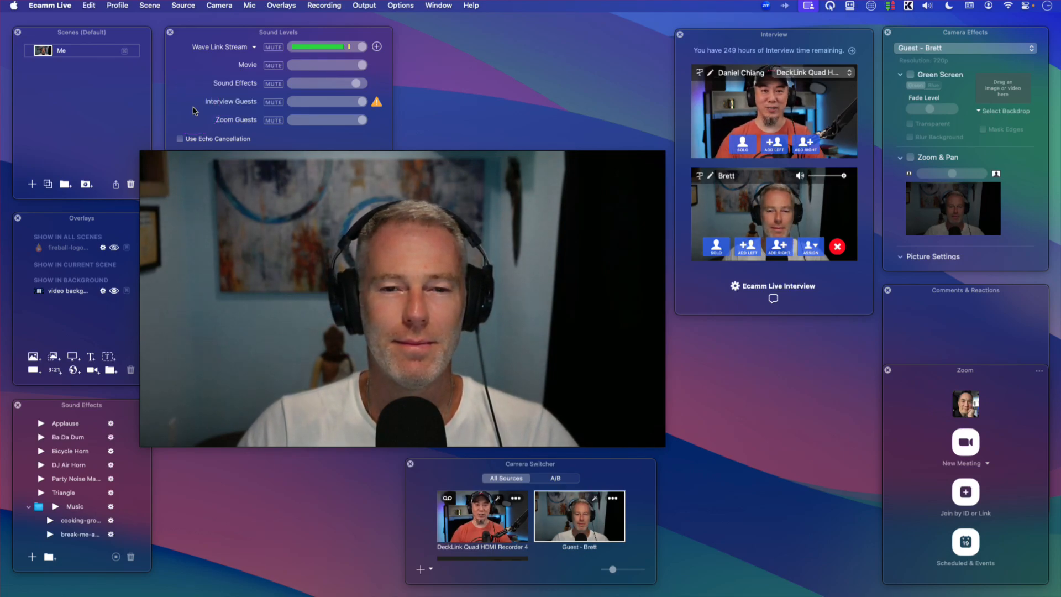
- Switch the broadcast back to the host camera
mouse_move(268, 170)
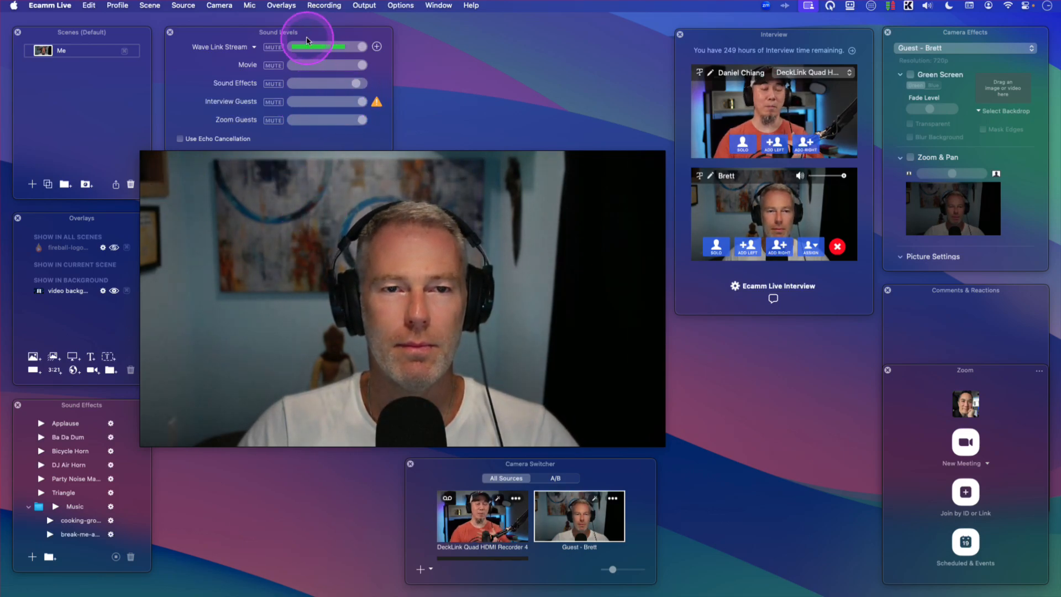
mouse_move(406, 278)
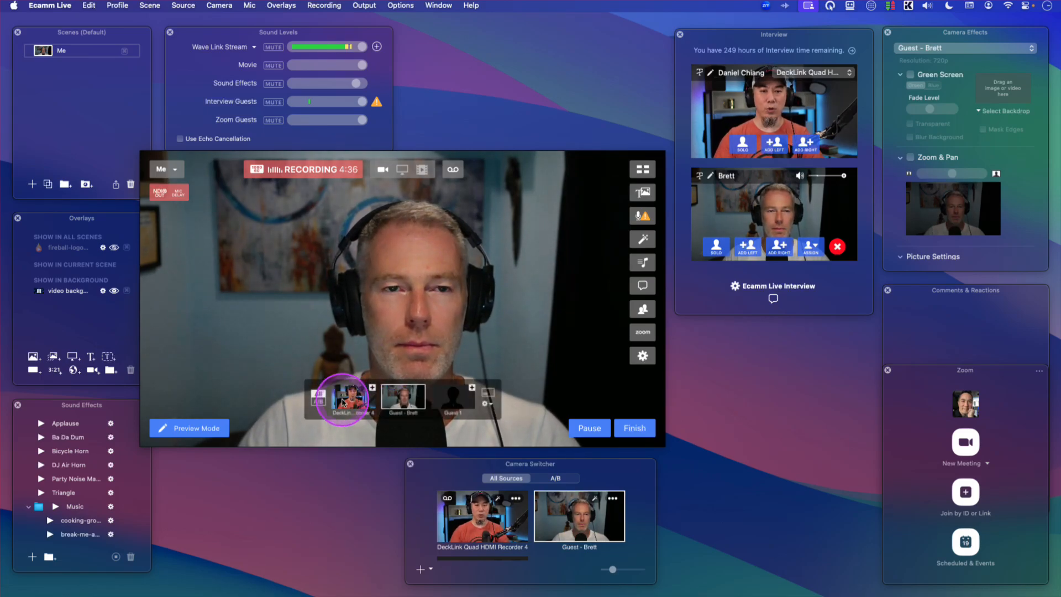
click(343, 402)
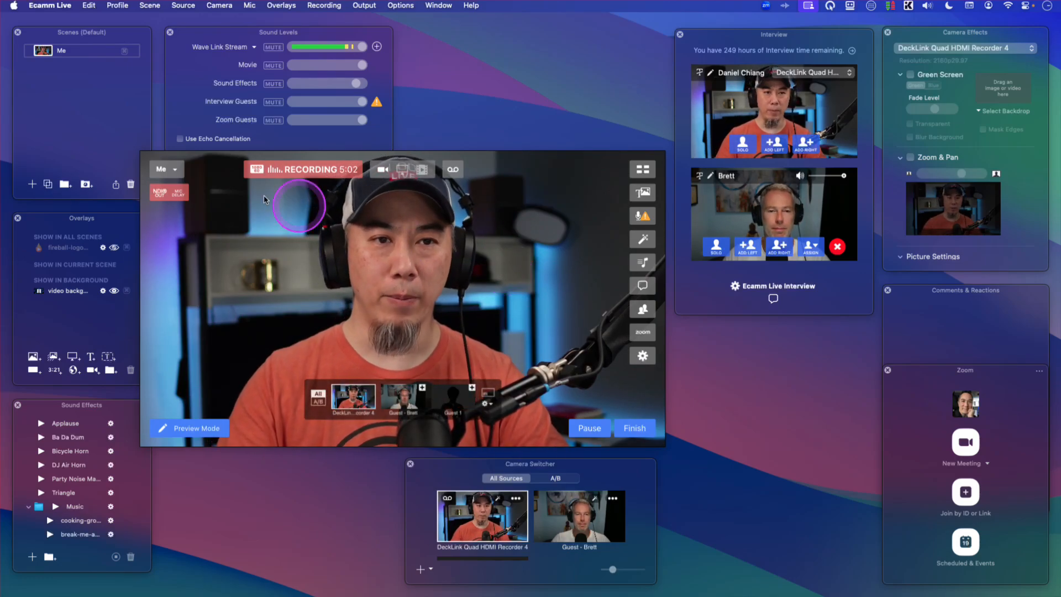
- Add a new scene named Me + Guest
click(33, 185)
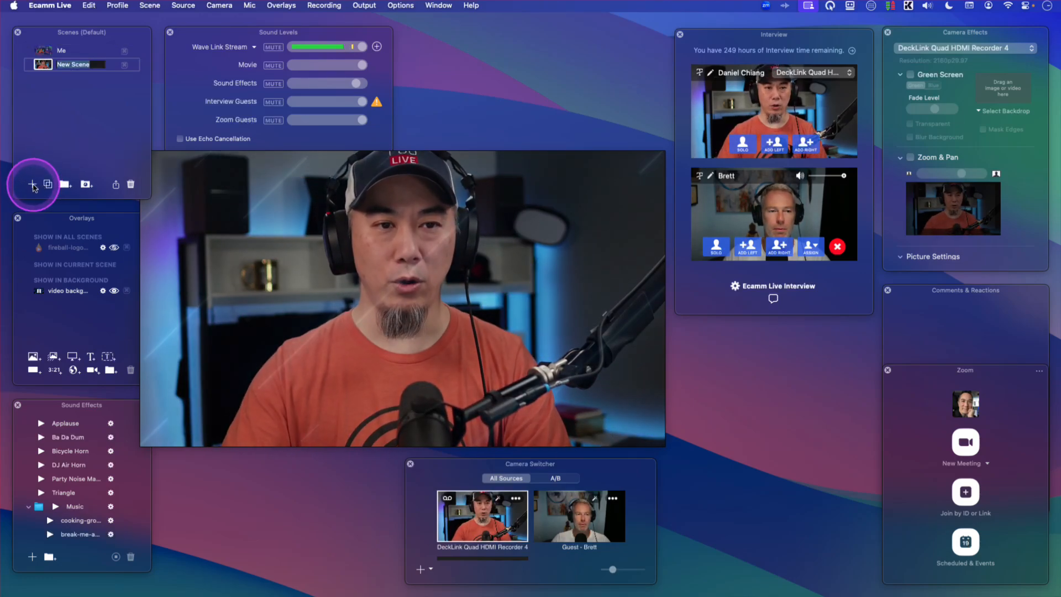
text(Me)
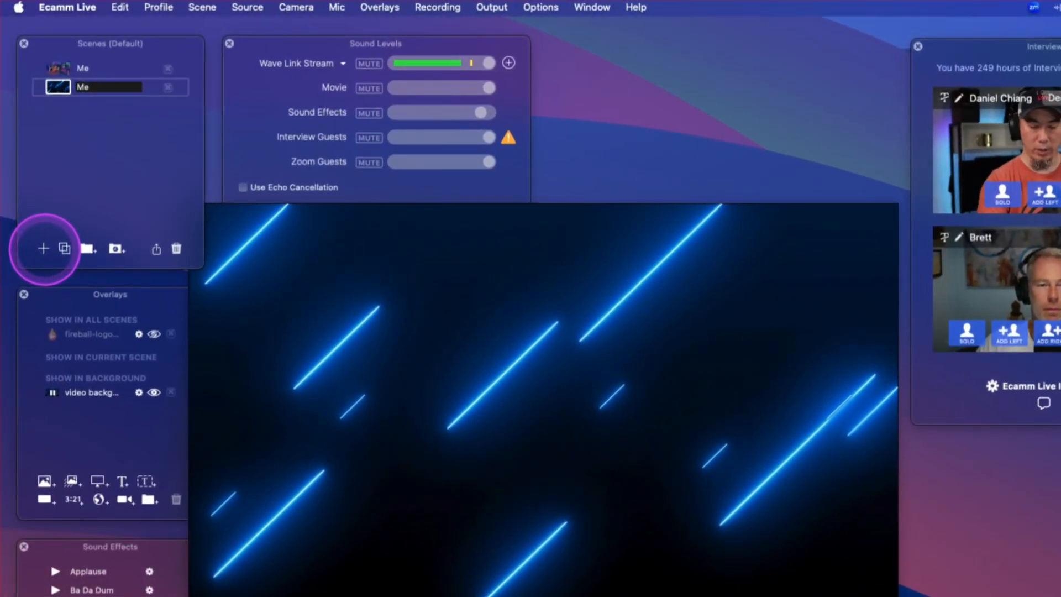
text( + Guest)
key(Return)
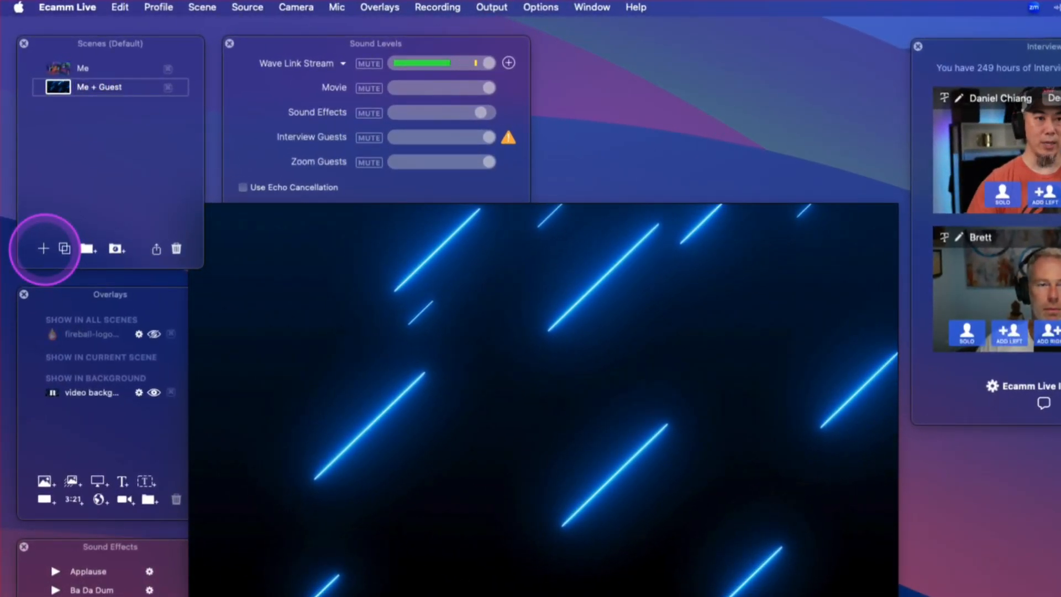
- Add another new scene named Guest
click(43, 249)
text(Guest)
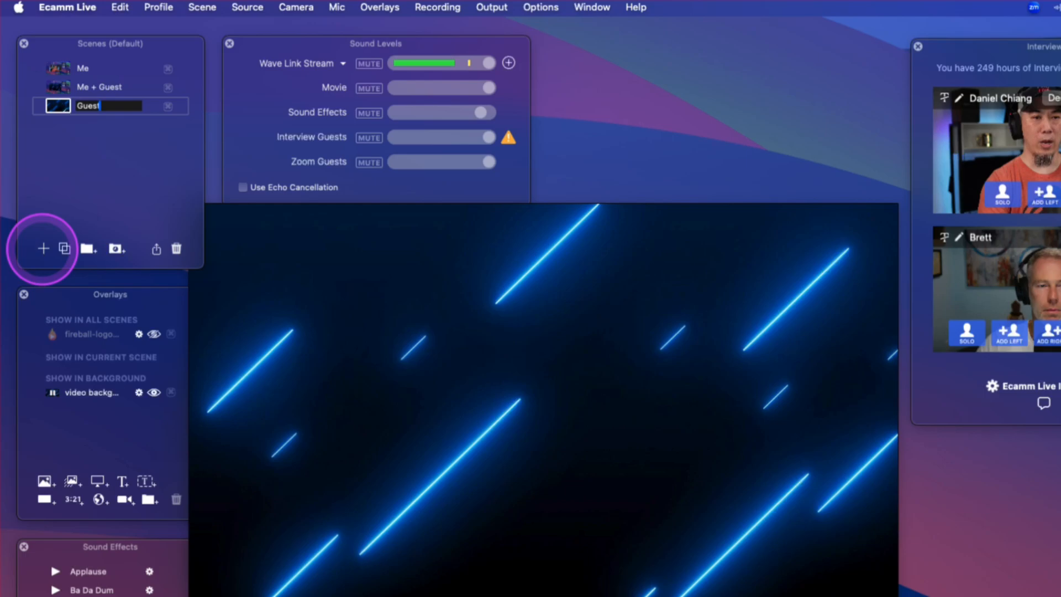
key(Return)
- Set the Guest scene to show the guest's camera
mouse_move(449, 360)
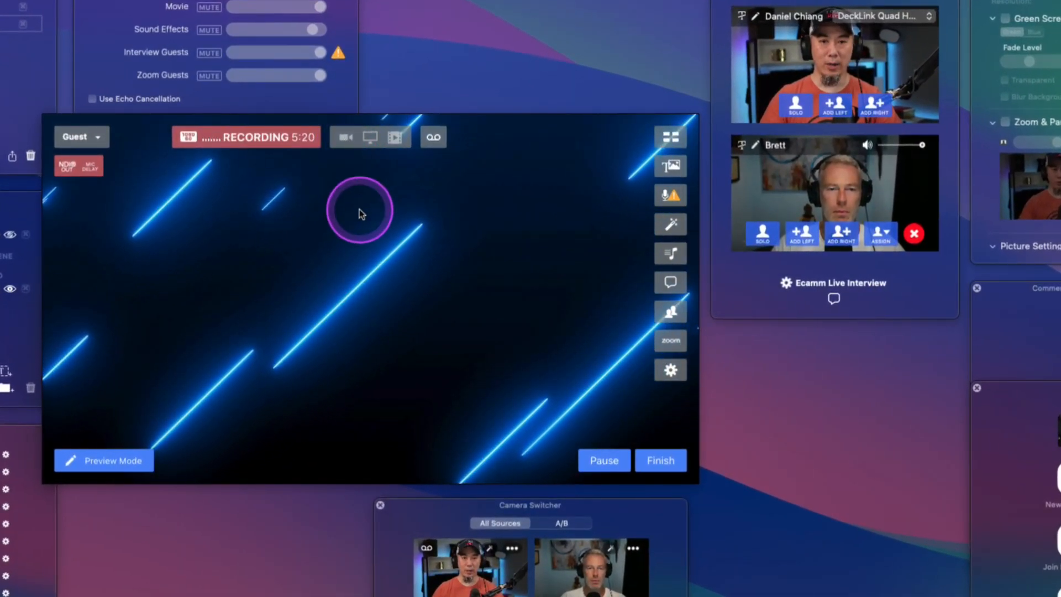
click(346, 137)
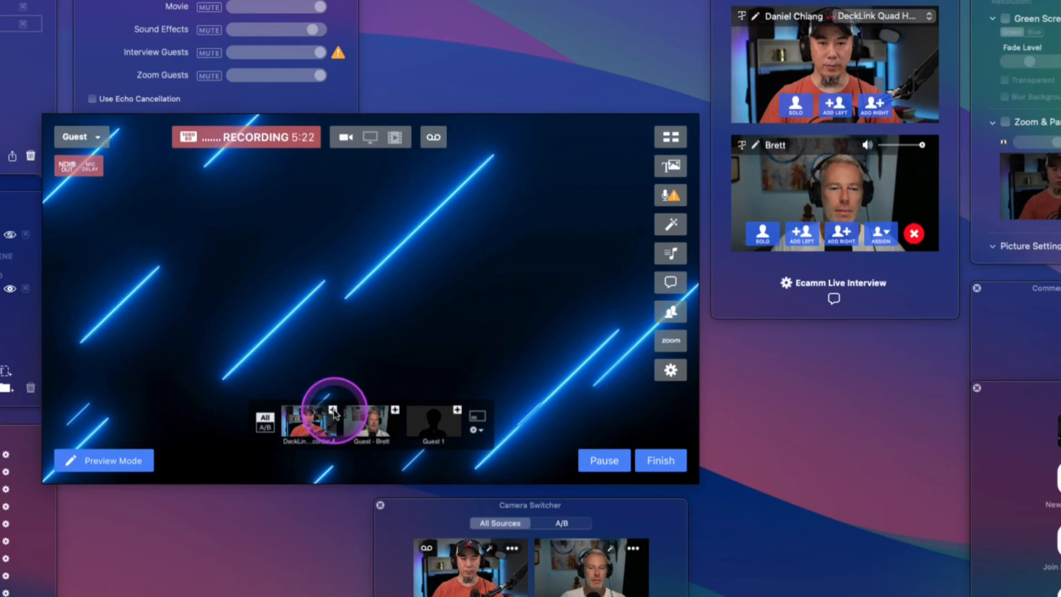
click(368, 423)
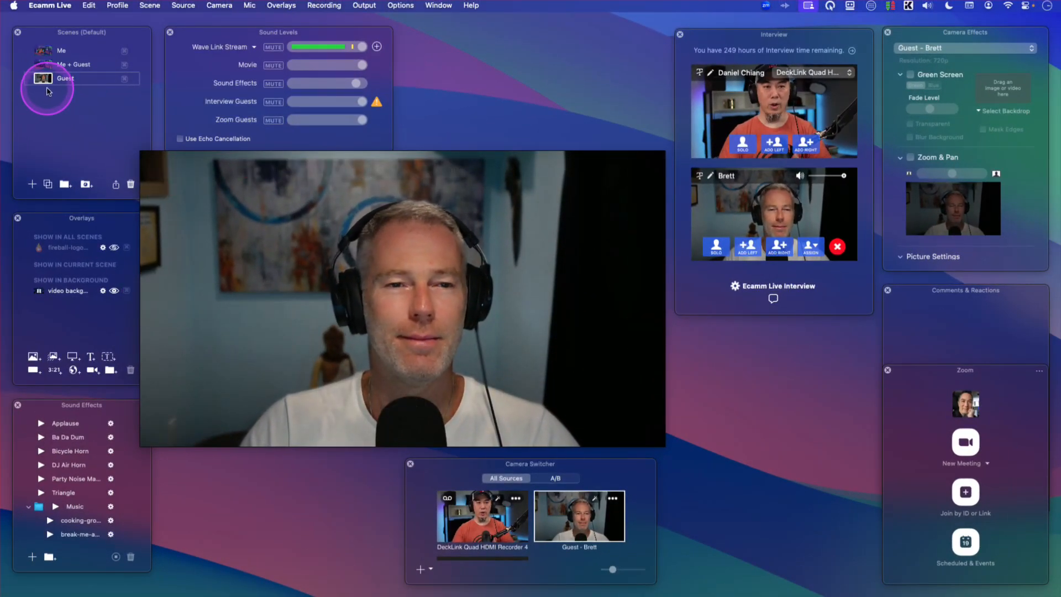
- Add the host camera as a layer in the Me + Guest scene
click(43, 52)
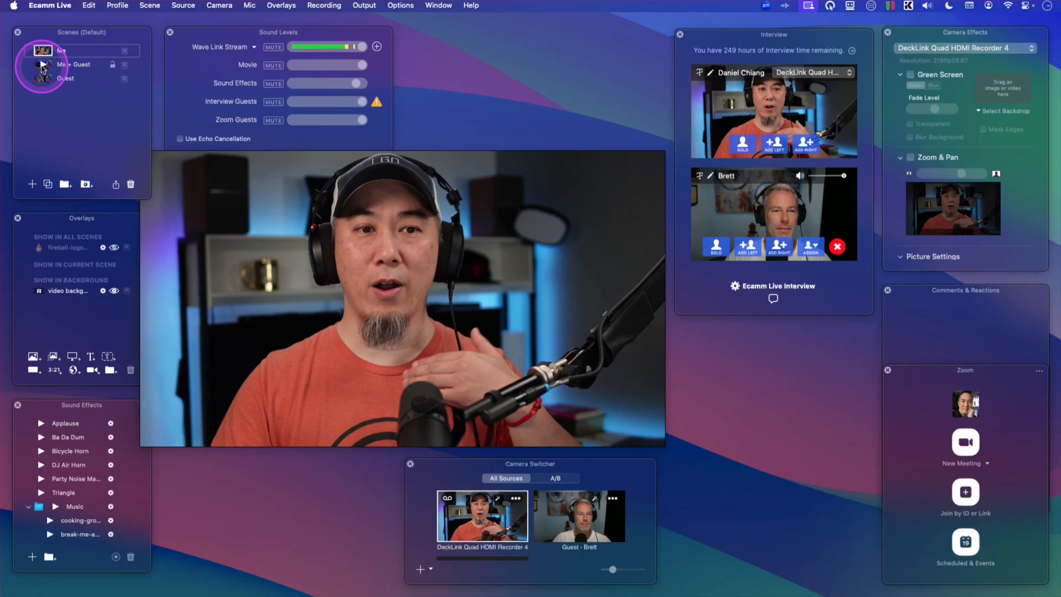
click(43, 64)
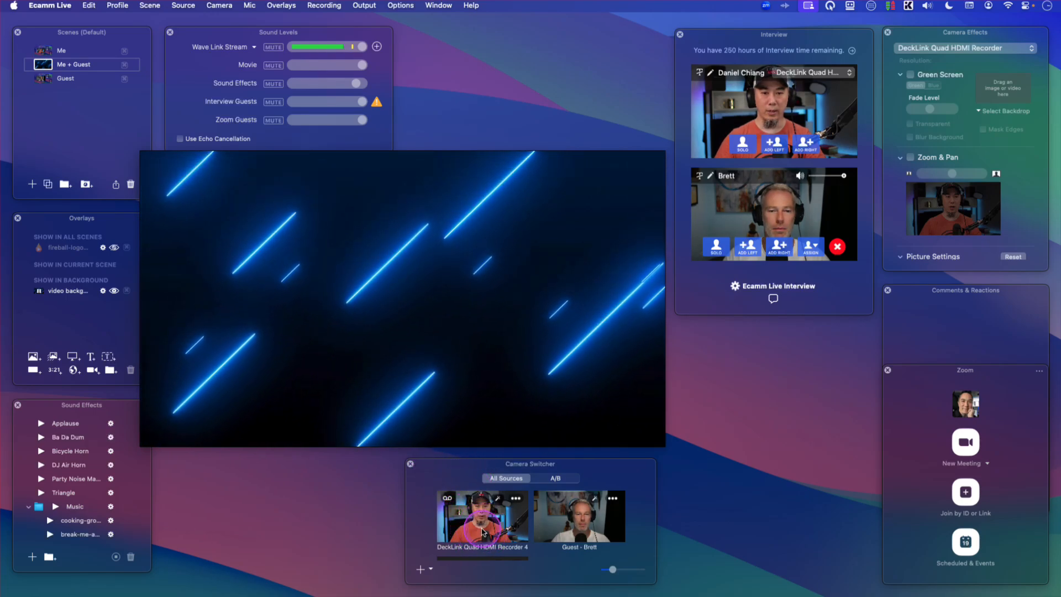
drag(482, 532, 216, 298)
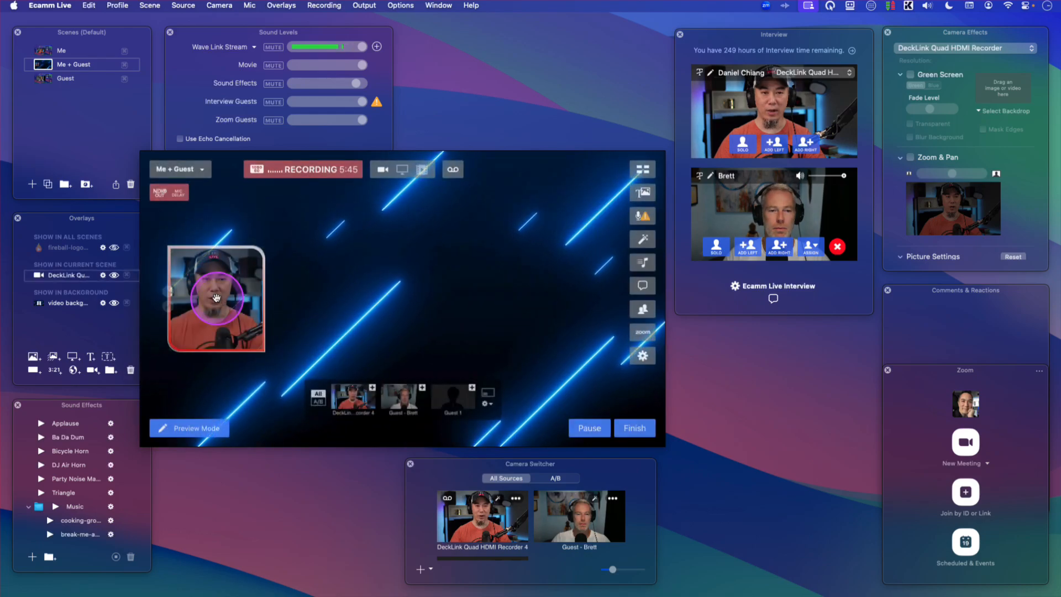
- Enlarge and reposition the host camera layer over the left part of the Me + Guest scene
drag(262, 349, 368, 387)
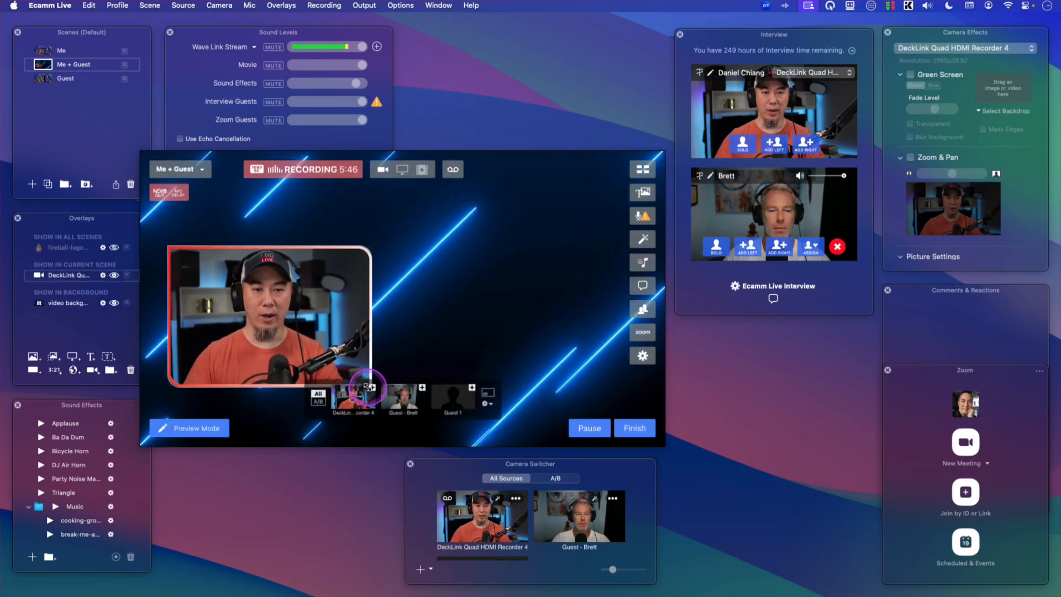
drag(299, 354, 284, 294)
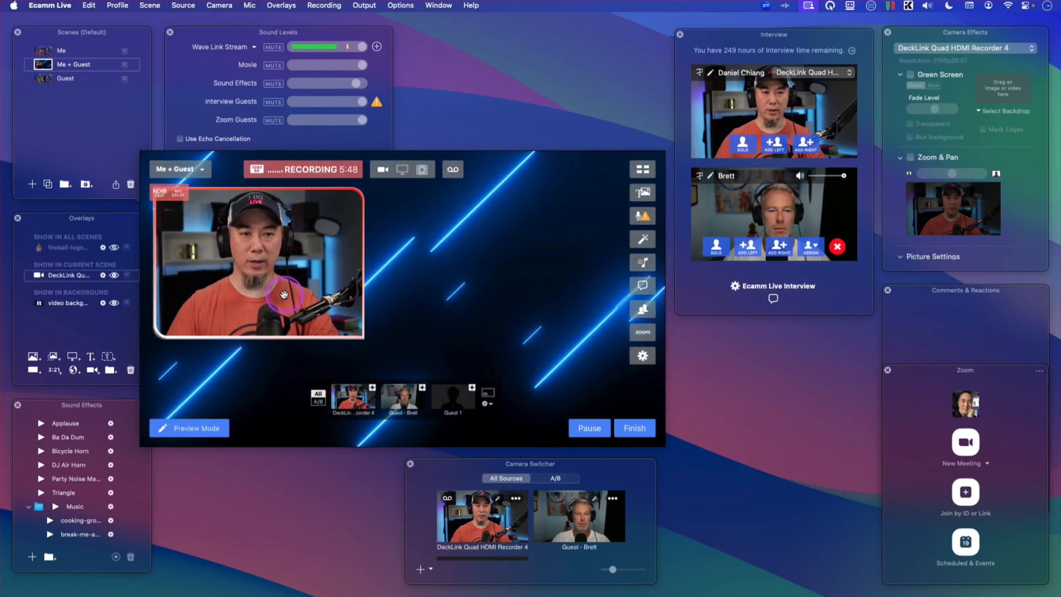
drag(356, 334, 386, 376)
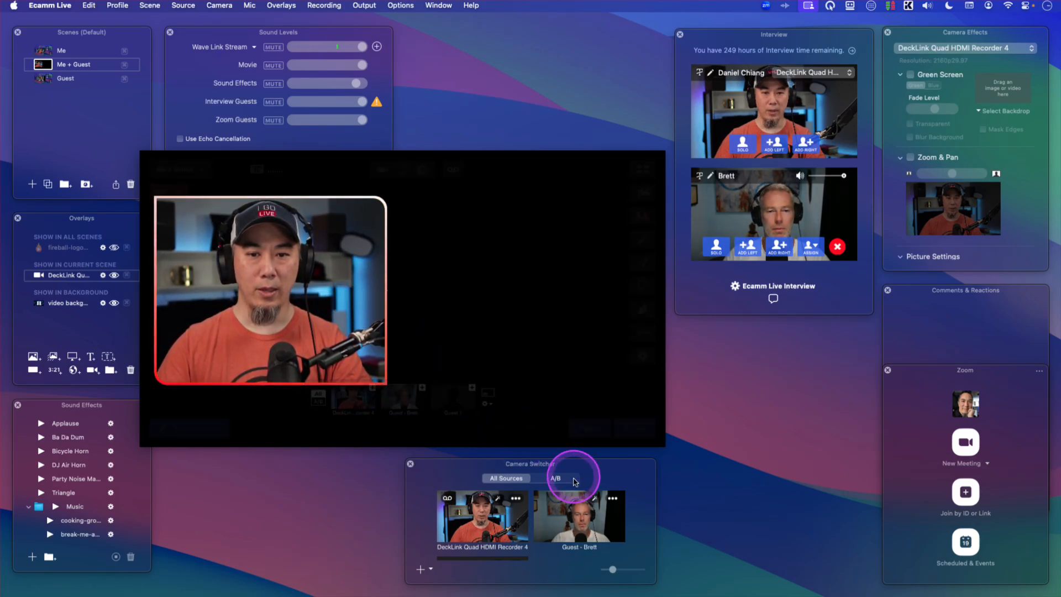
right_click(297, 297)
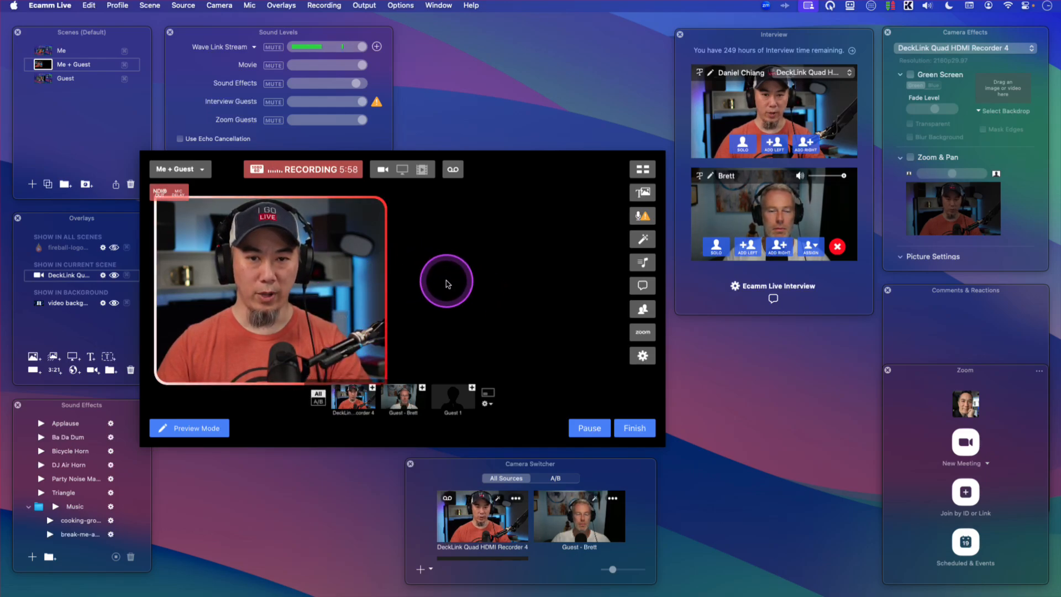
- Duplicate the host camera layer onto the right half of the Me + Guest scene and align both layers side by side
drag(329, 285, 593, 290)
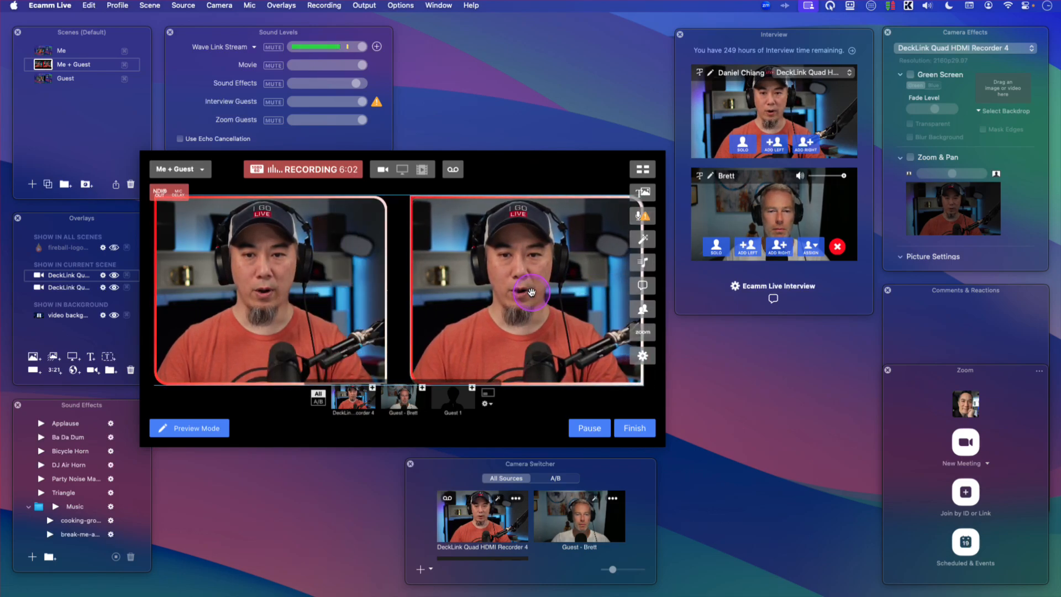
click(348, 292)
drag(349, 293, 357, 293)
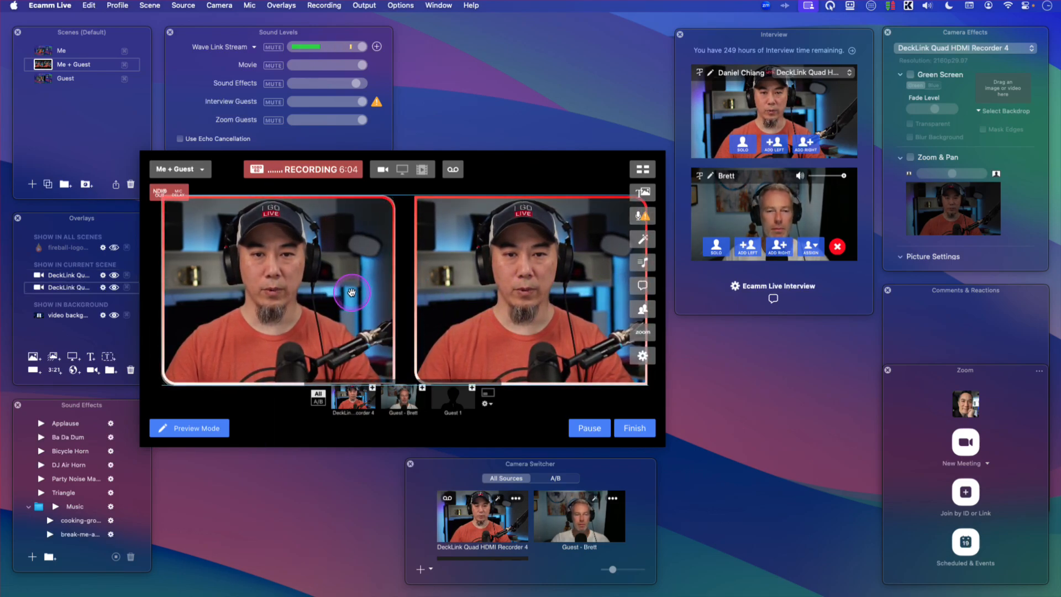
drag(498, 289, 494, 289)
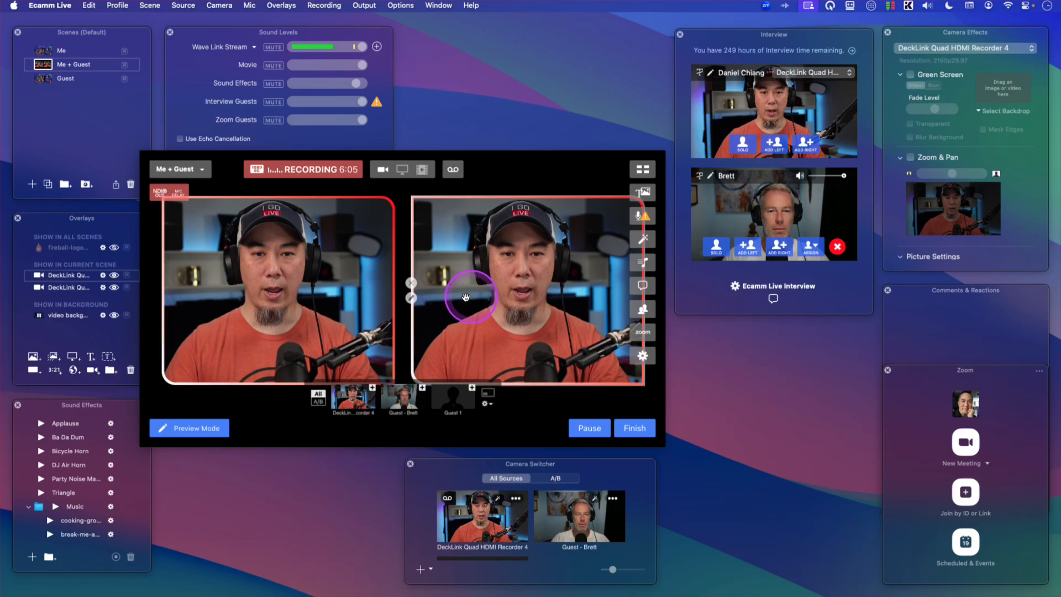
- Set the right-hand layer's video source to Guest - Brett
click(412, 298)
click(313, 183)
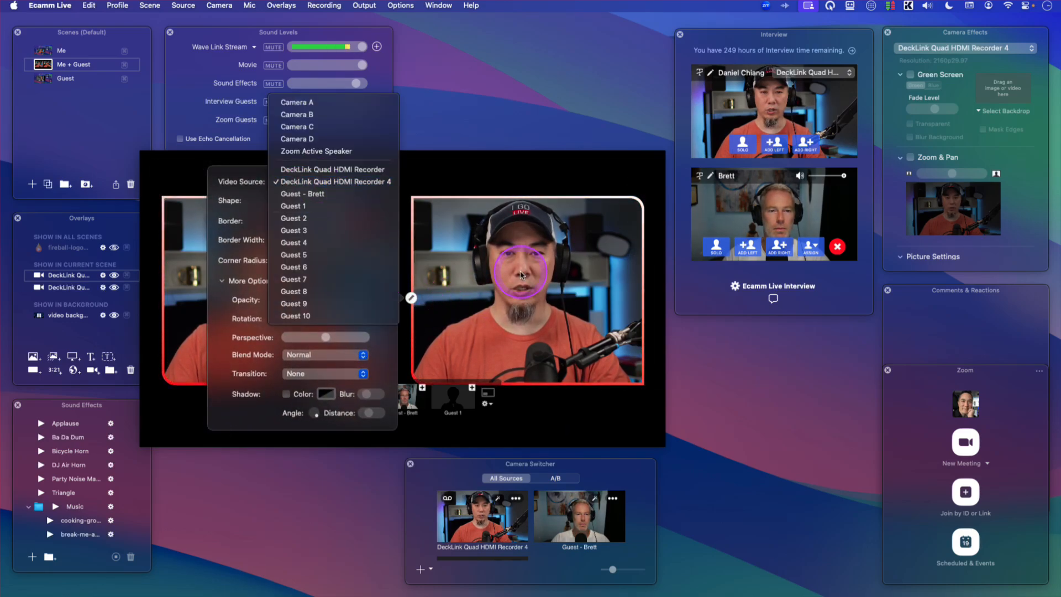
click(331, 195)
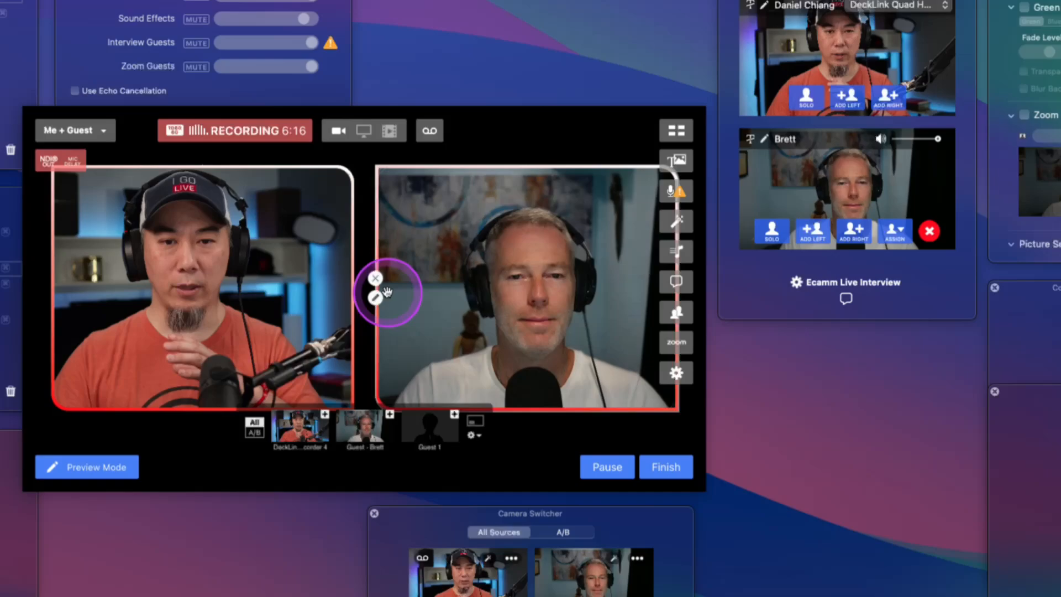
click(376, 298)
click(278, 146)
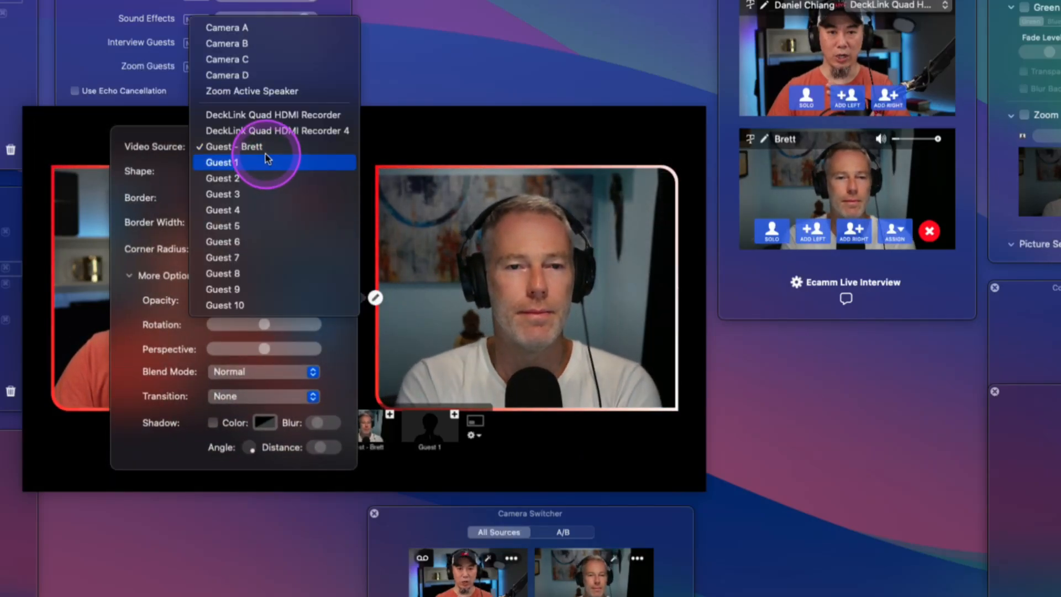
click(276, 147)
click(504, 289)
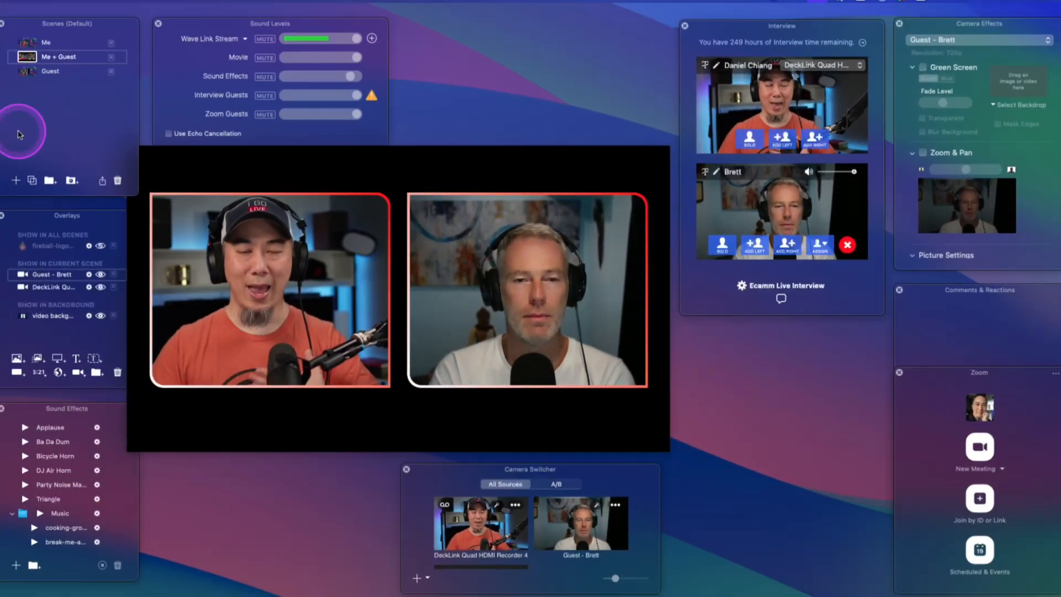
- Add a new scene named Me + Guest Screen and move it to the end of the scene list
click(33, 186)
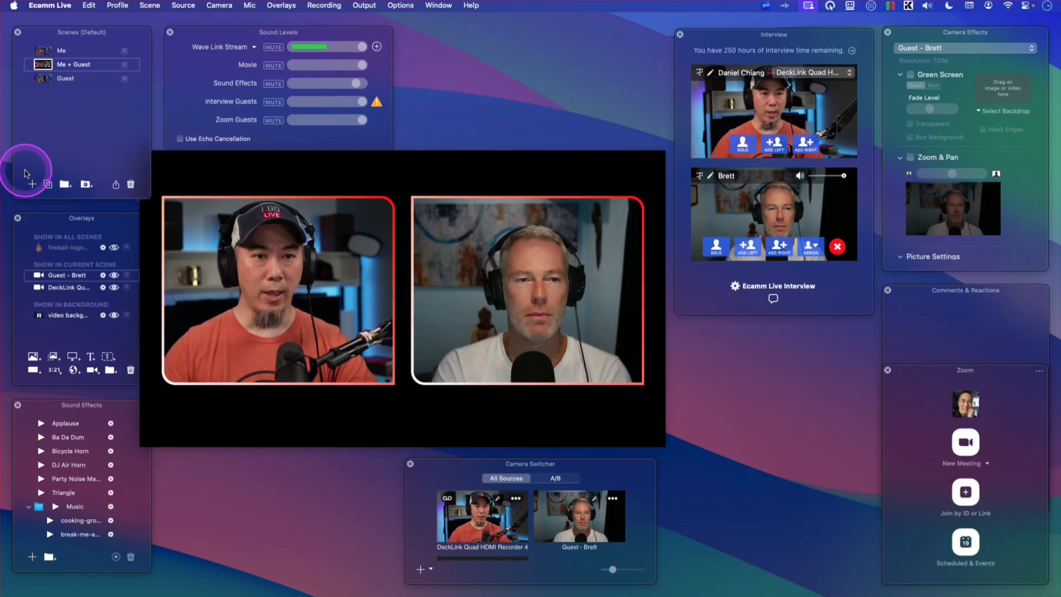
click(32, 184)
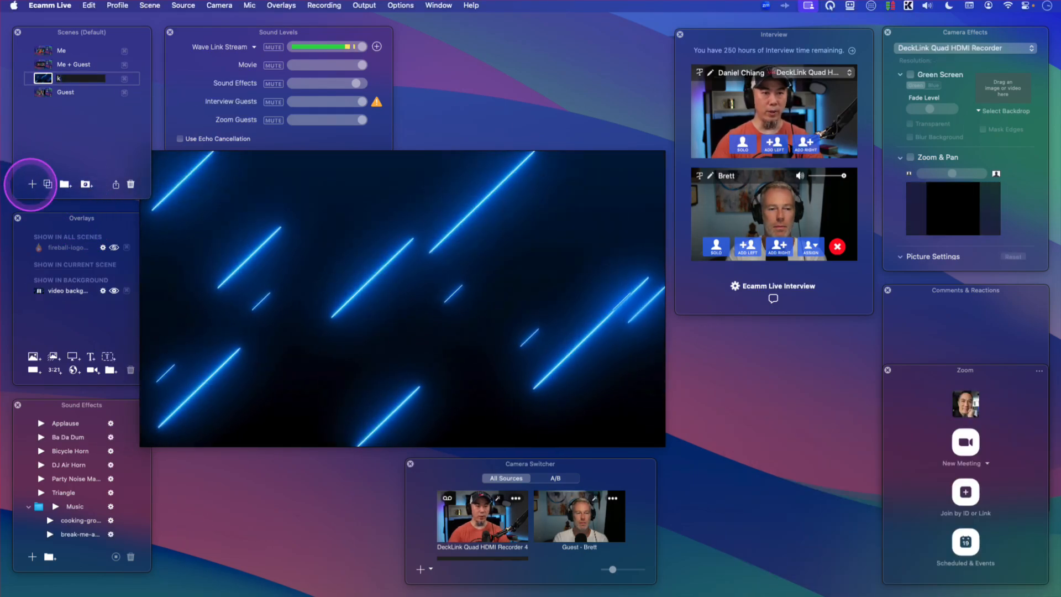
text(Me + g)
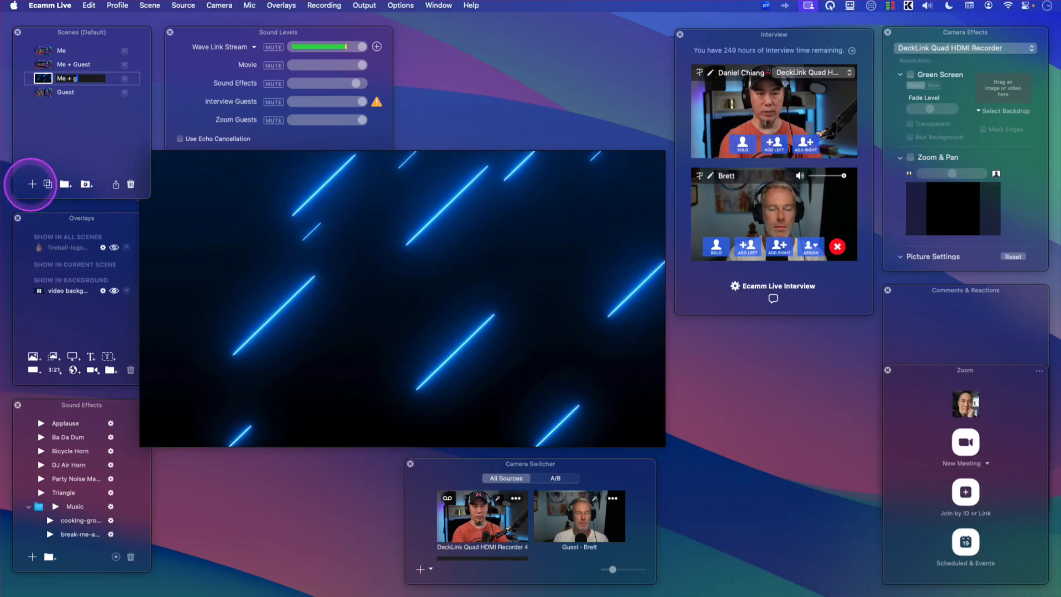
text(uest Screens)
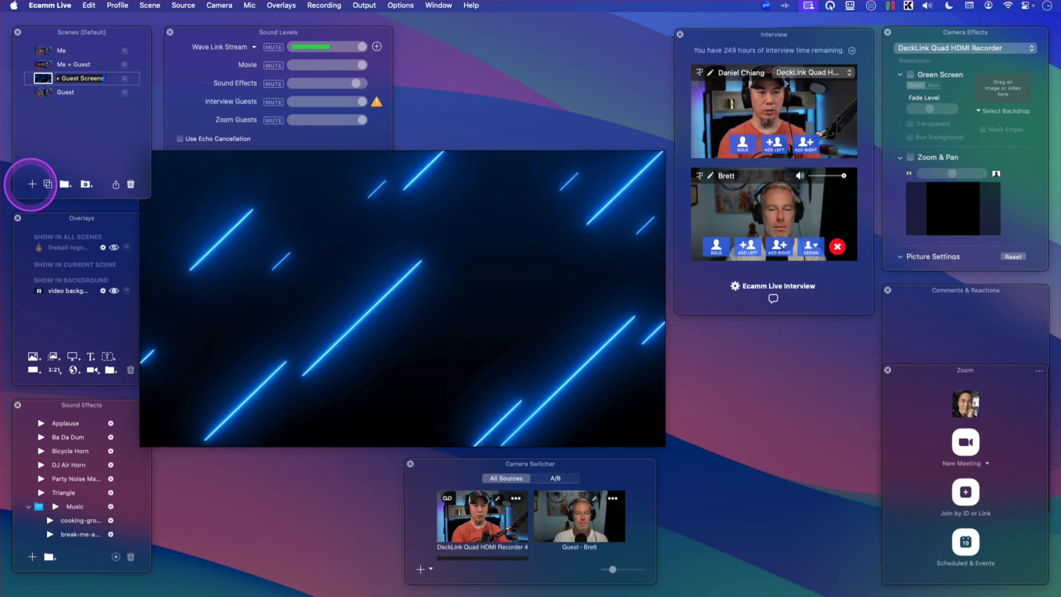
key(Return)
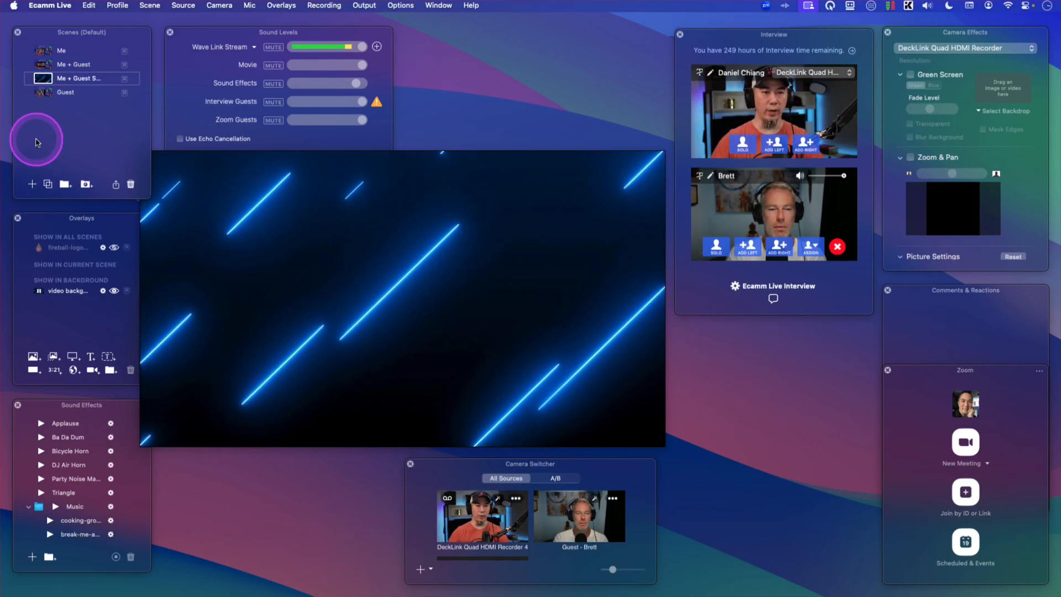
drag(83, 78, 72, 106)
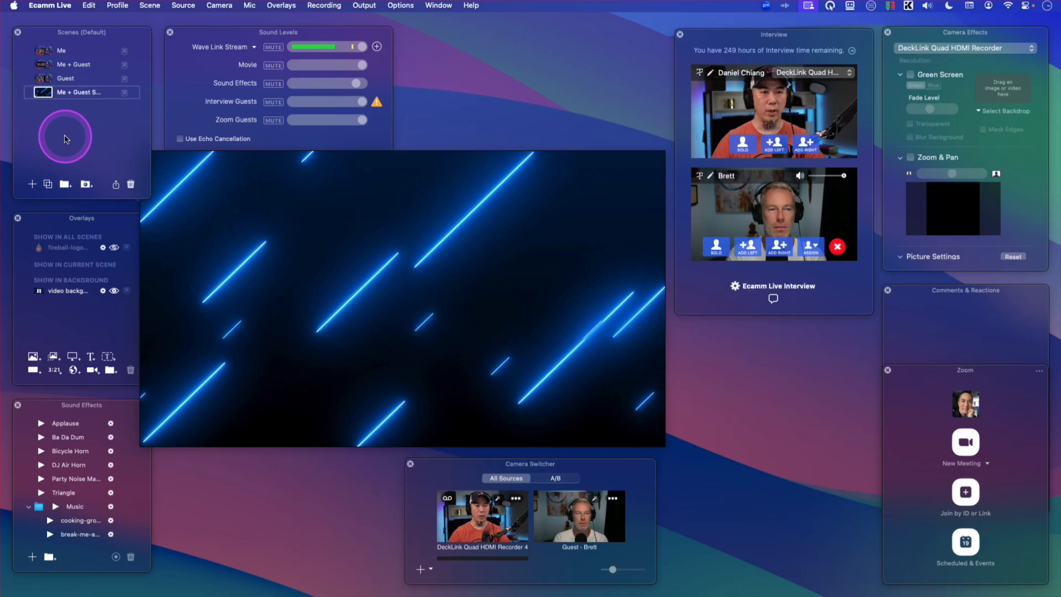
- Copy the host camera layer from Me + Guest into the new scene and shrink it into the upper-left corner
click(43, 65)
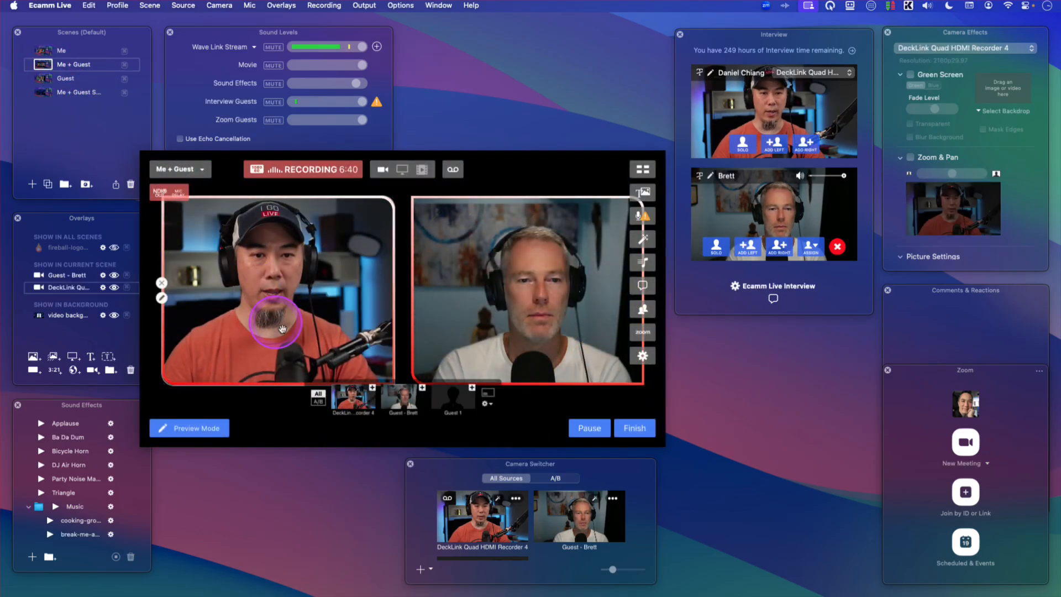
click(43, 92)
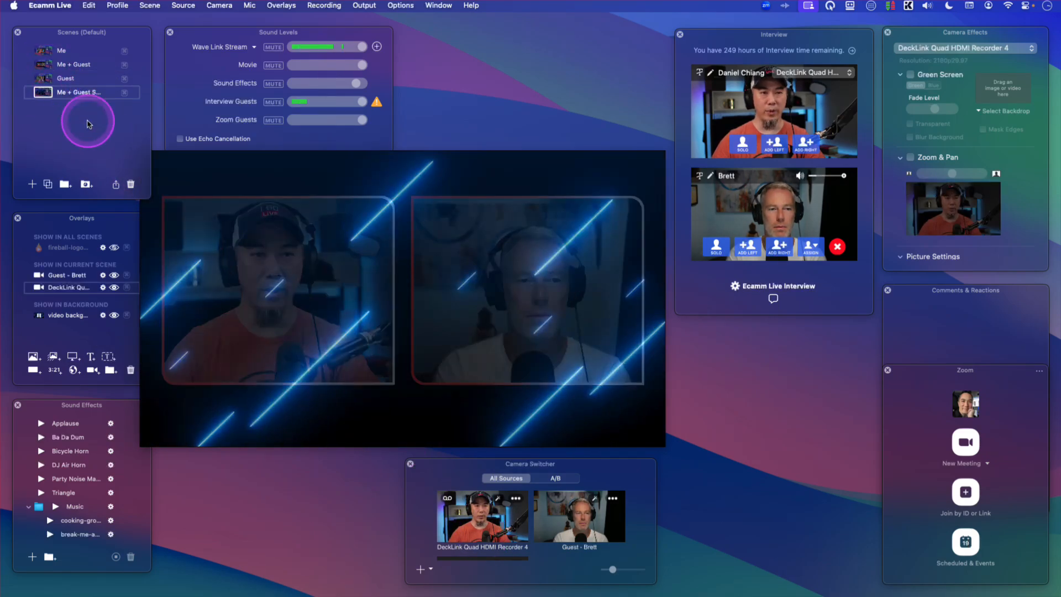
drag(313, 304, 301, 269)
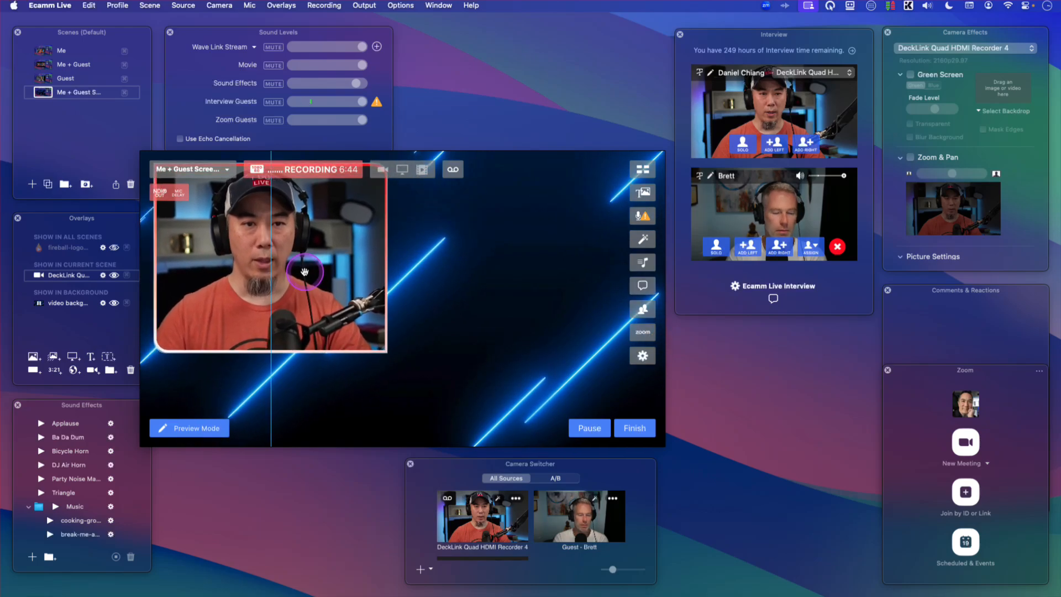
drag(385, 350, 284, 288)
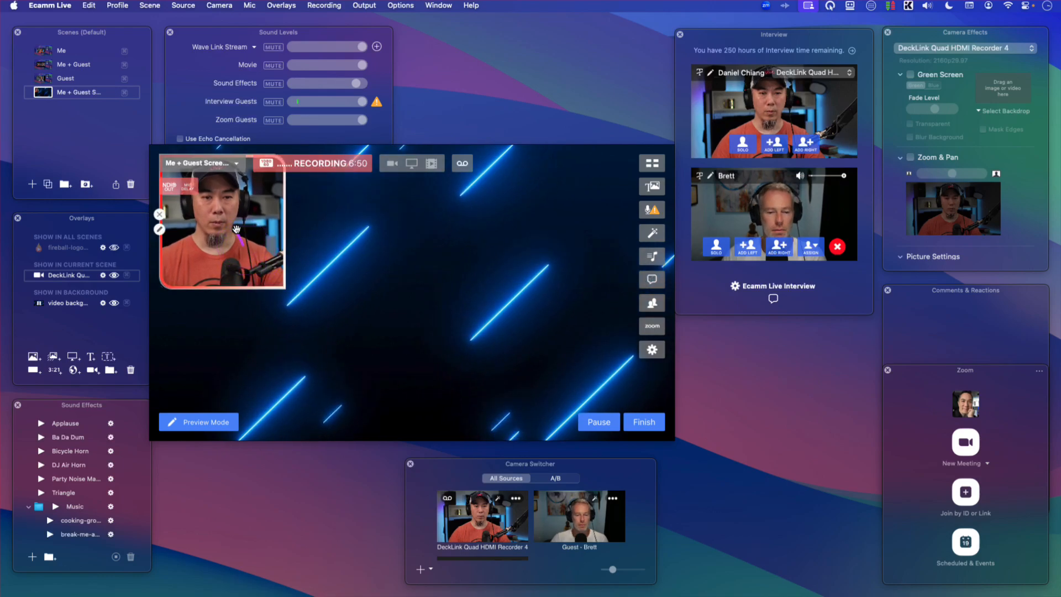
- Duplicate the host layer beneath itself and set the copy's video source to Guest 1
drag(241, 211, 188, 349)
click(158, 371)
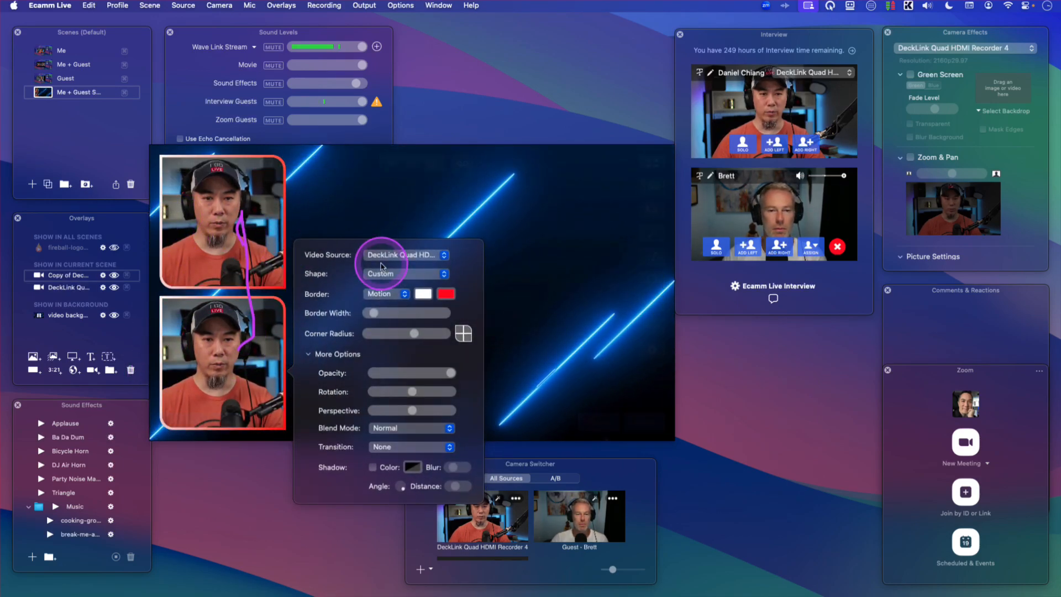
click(290, 270)
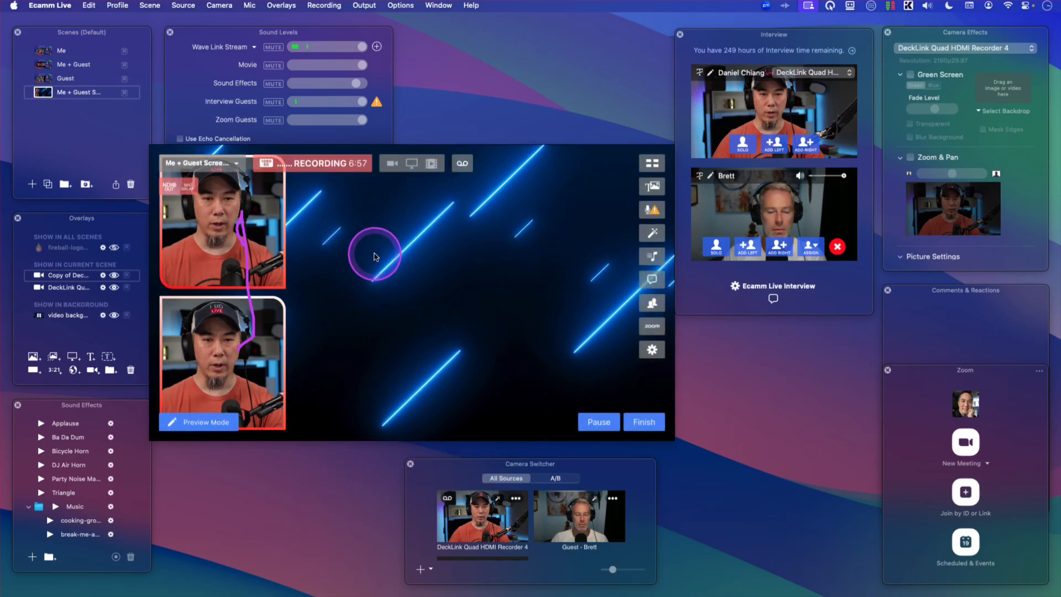
click(160, 370)
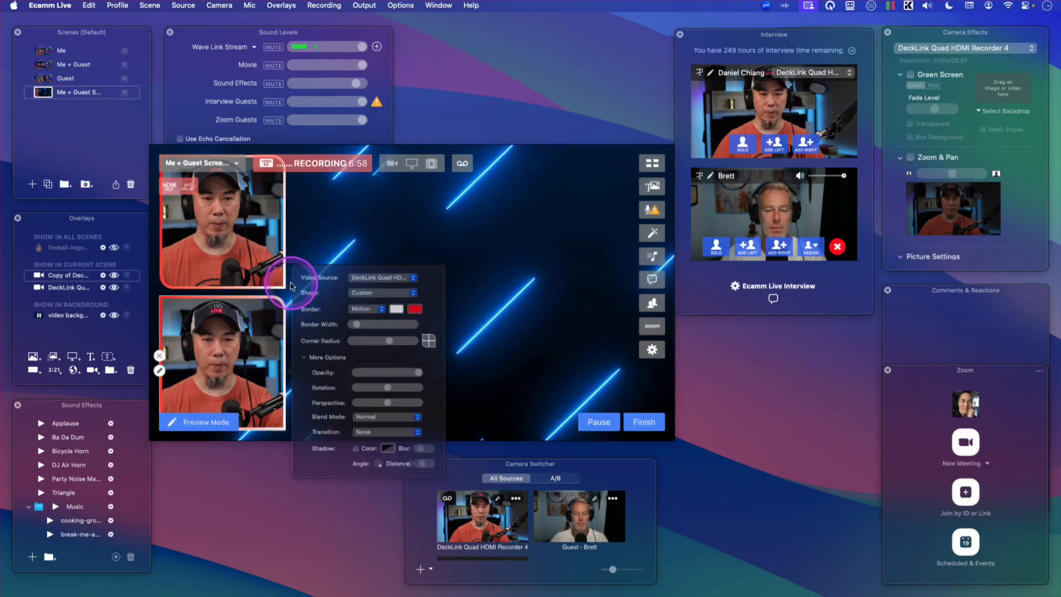
click(406, 254)
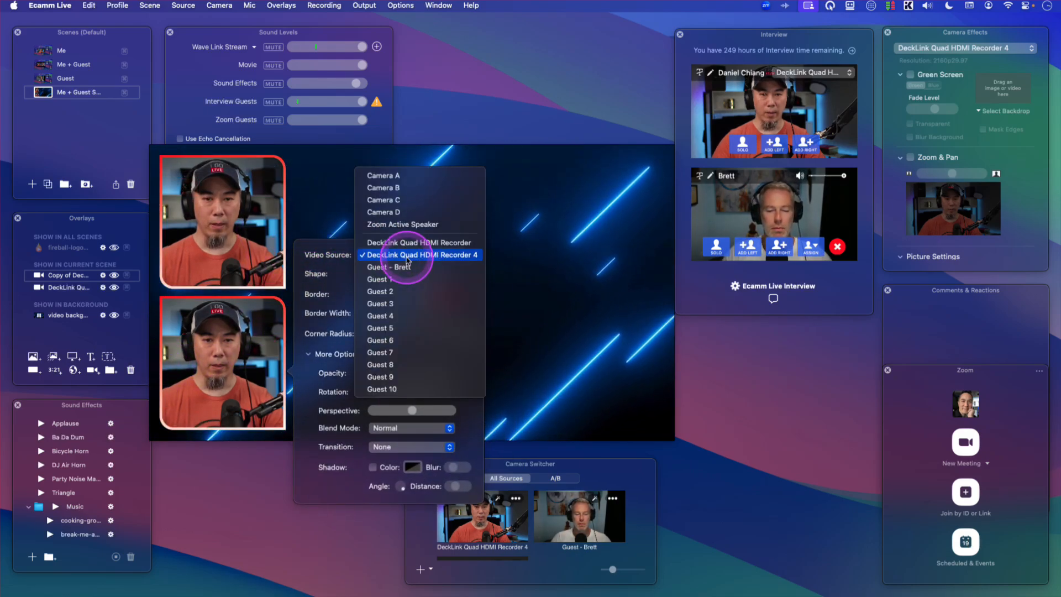
click(437, 279)
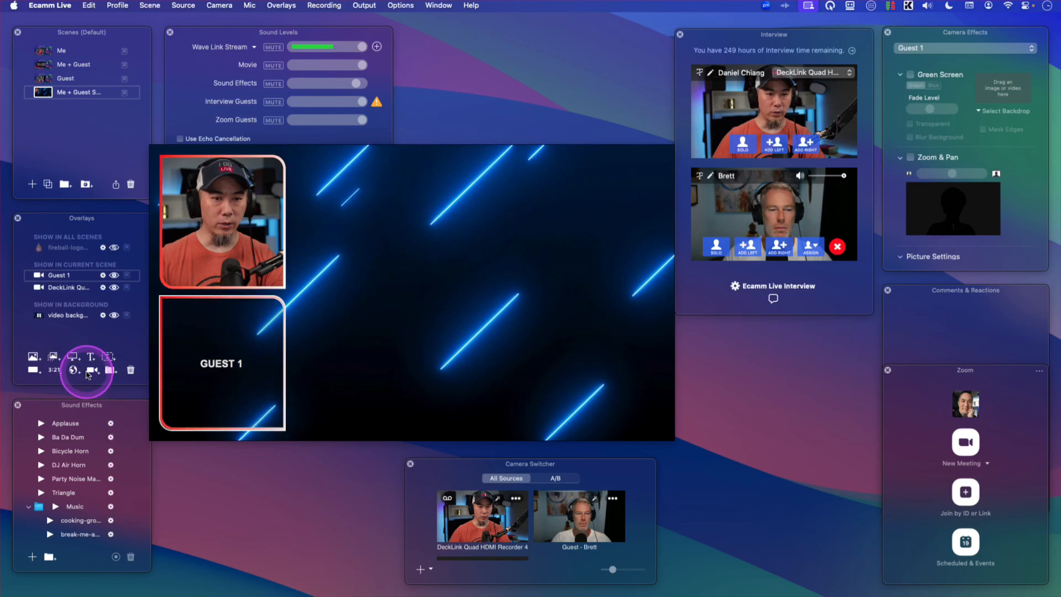
- Add a screen share layer to the scene and set it to show the Tertiary Display
click(76, 359)
click(401, 261)
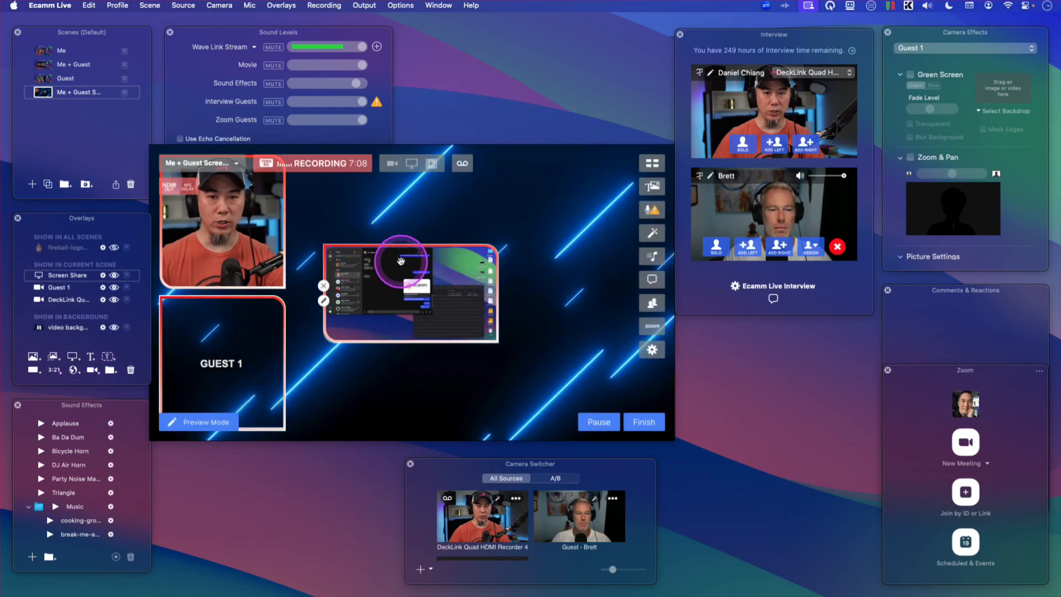
click(324, 302)
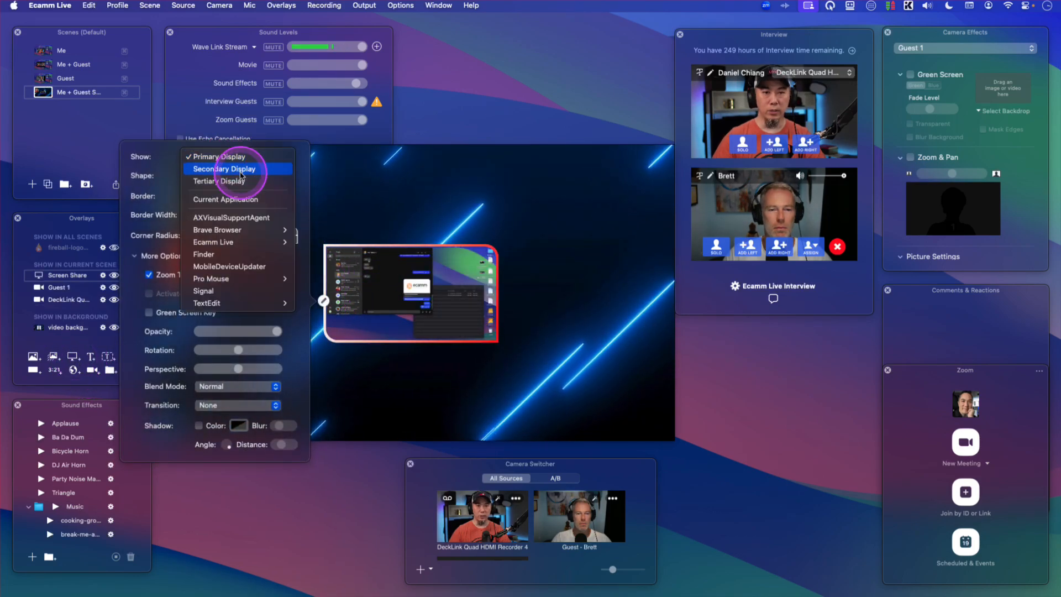
click(242, 182)
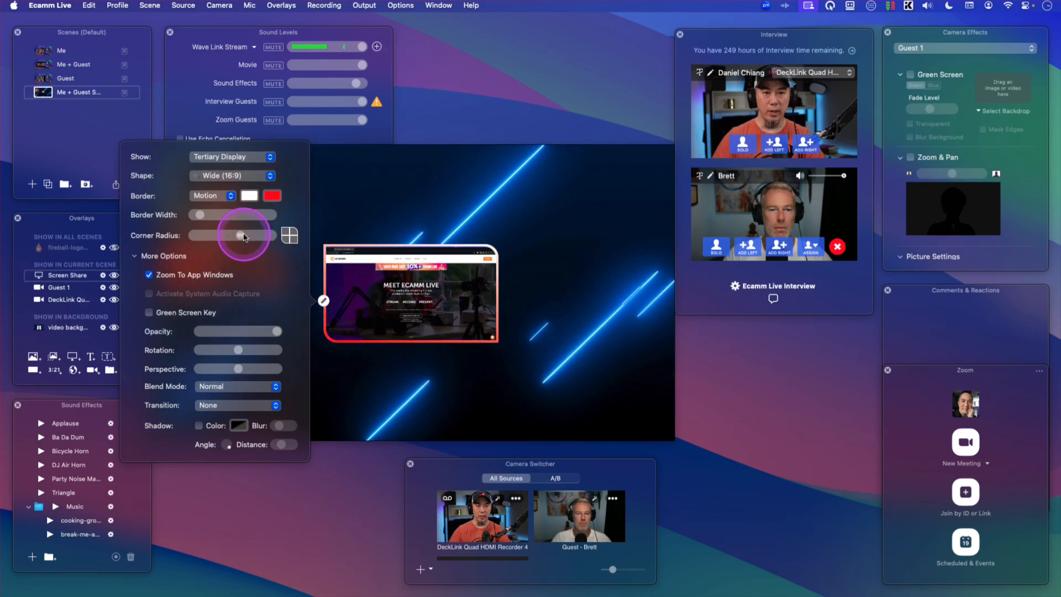
- Move and enlarge the screen share layer to fill the right part of the scene
drag(454, 298, 423, 240)
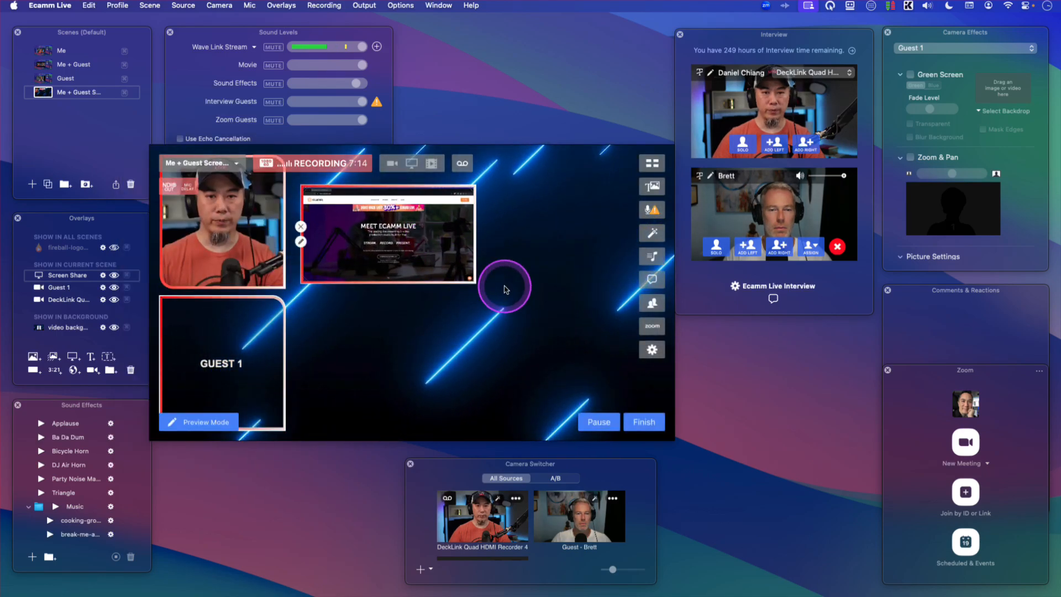
drag(473, 280, 654, 400)
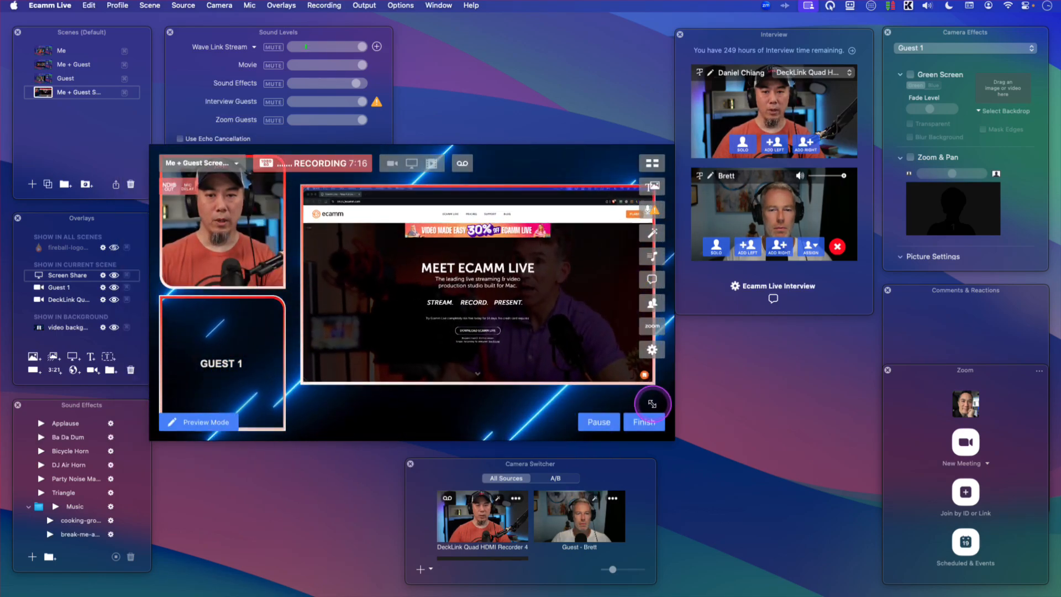
drag(562, 332, 561, 326)
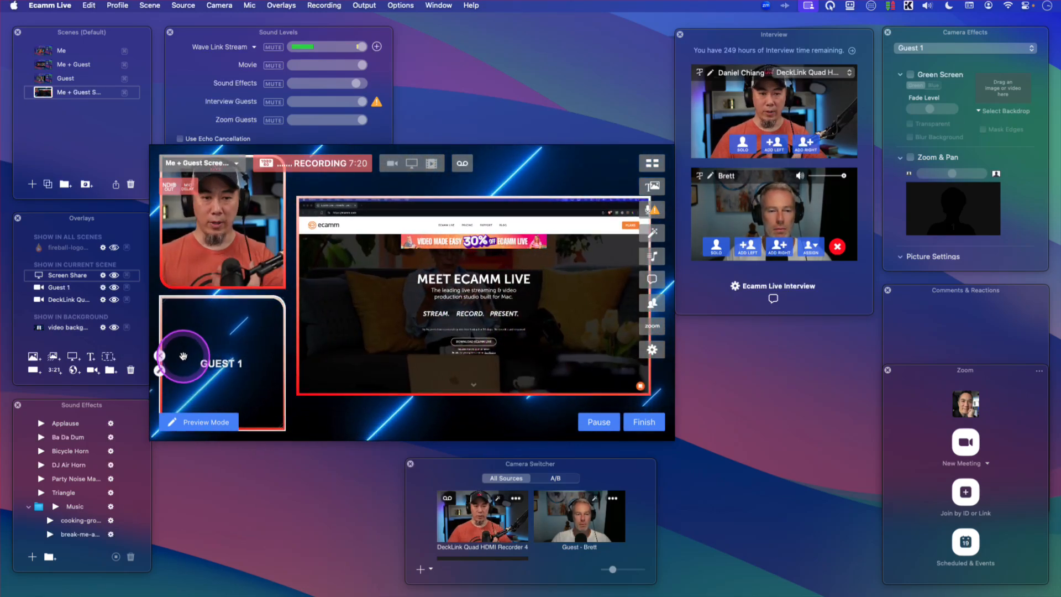
- Switch the lower guest layer's video source to Guest - Brett and back to Guest 1
click(159, 371)
click(398, 254)
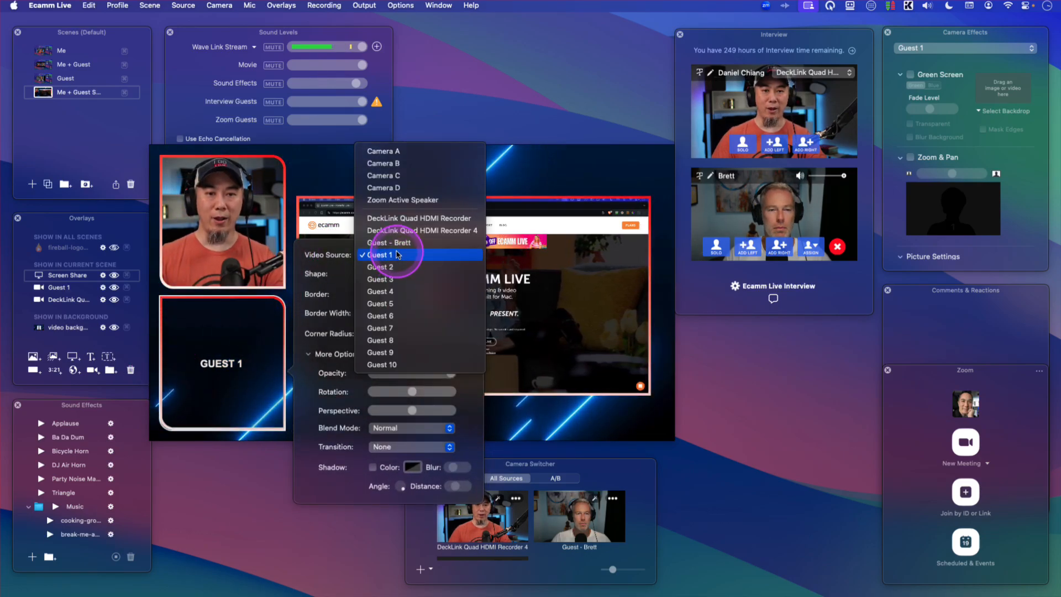
click(387, 242)
click(301, 394)
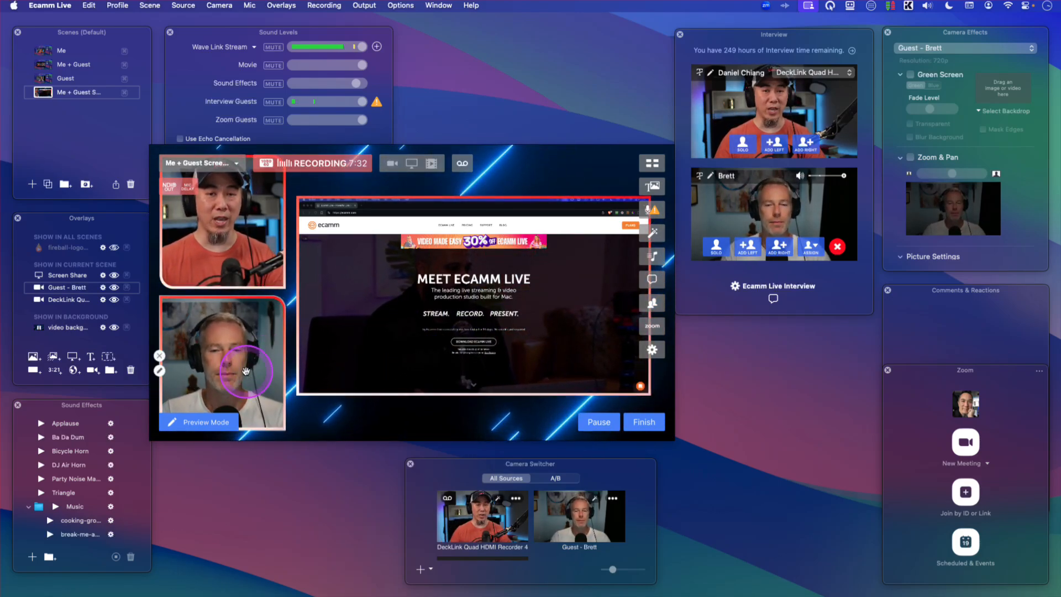
click(160, 371)
click(385, 255)
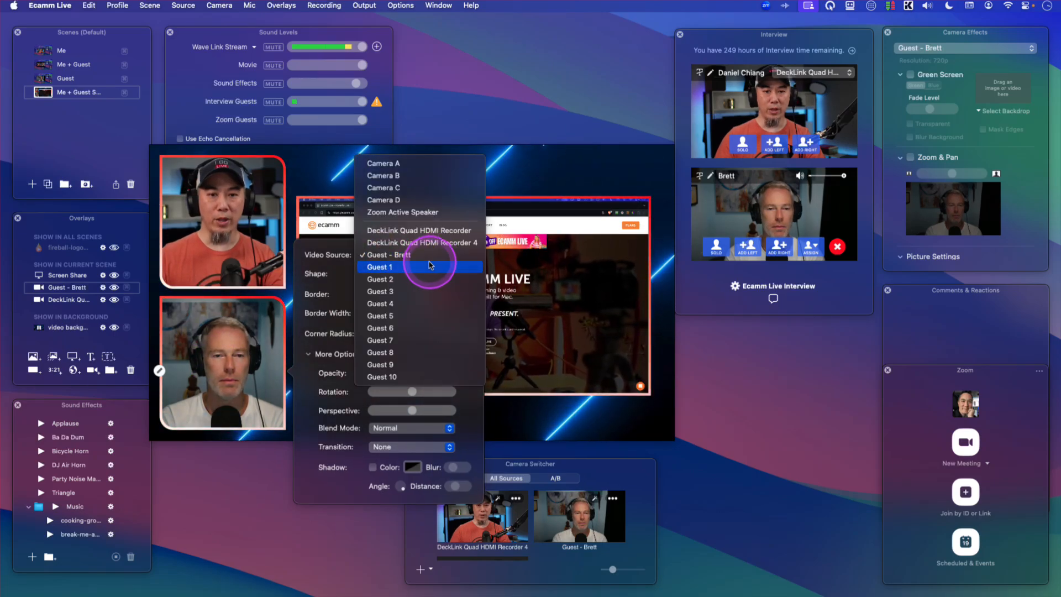
click(430, 266)
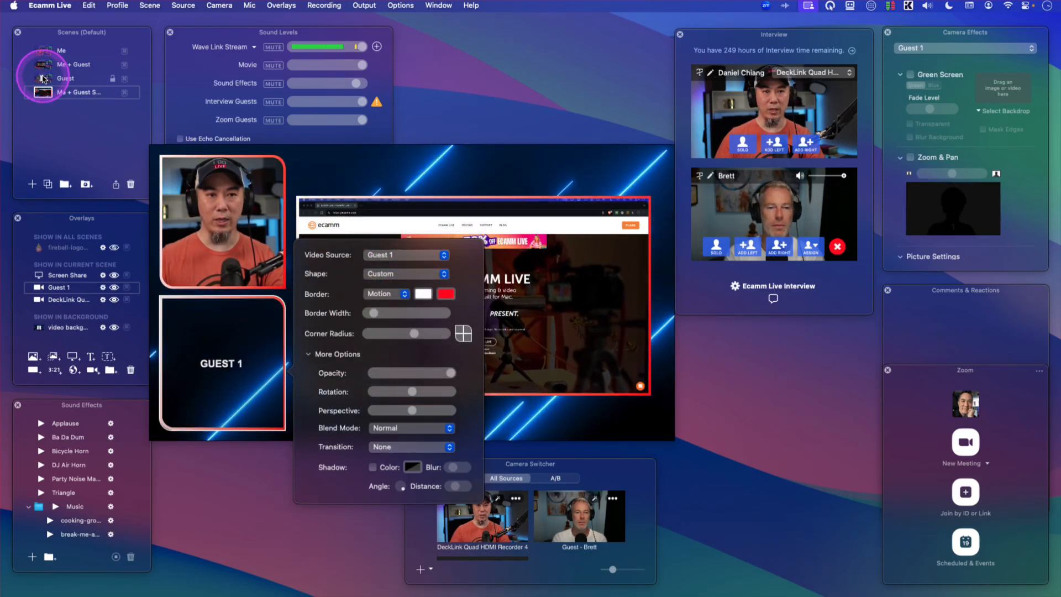
- Set the Me + Guest scene's right-hand layer source to Guest 1 and switch to the Guest scene
click(44, 64)
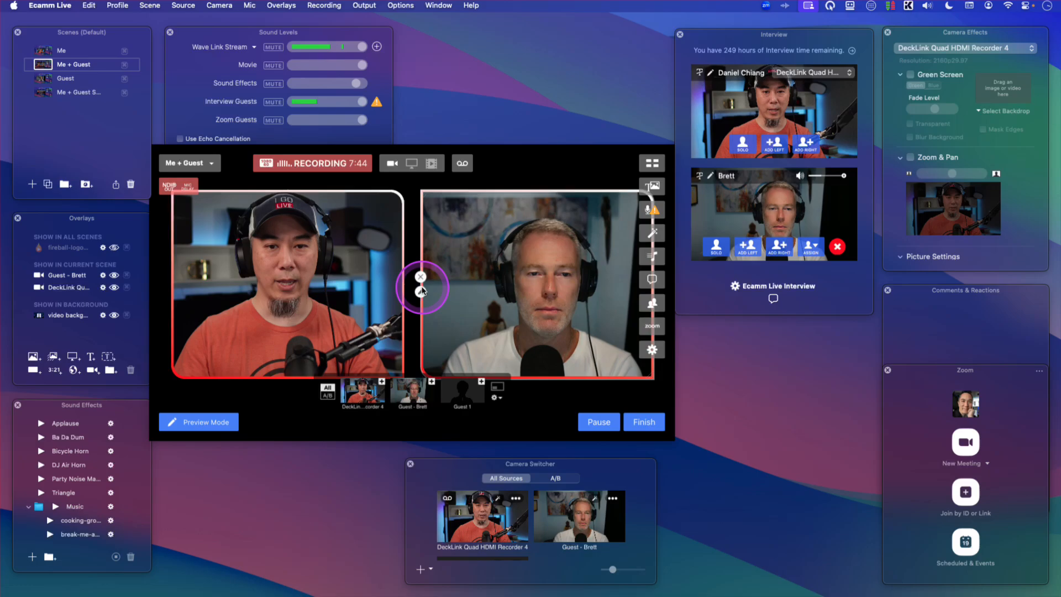
click(421, 291)
click(308, 176)
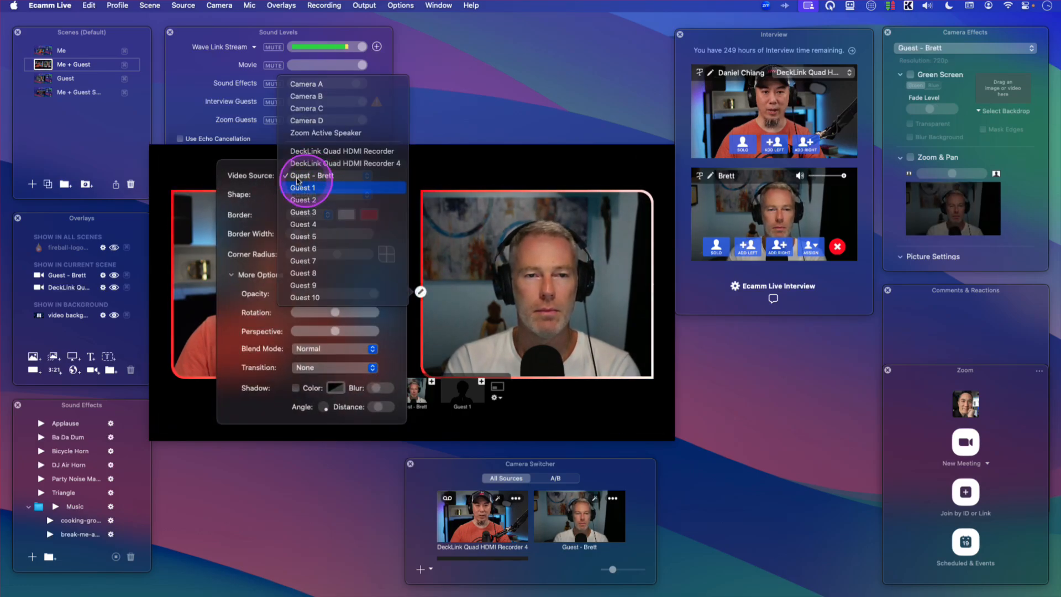
click(298, 187)
click(39, 77)
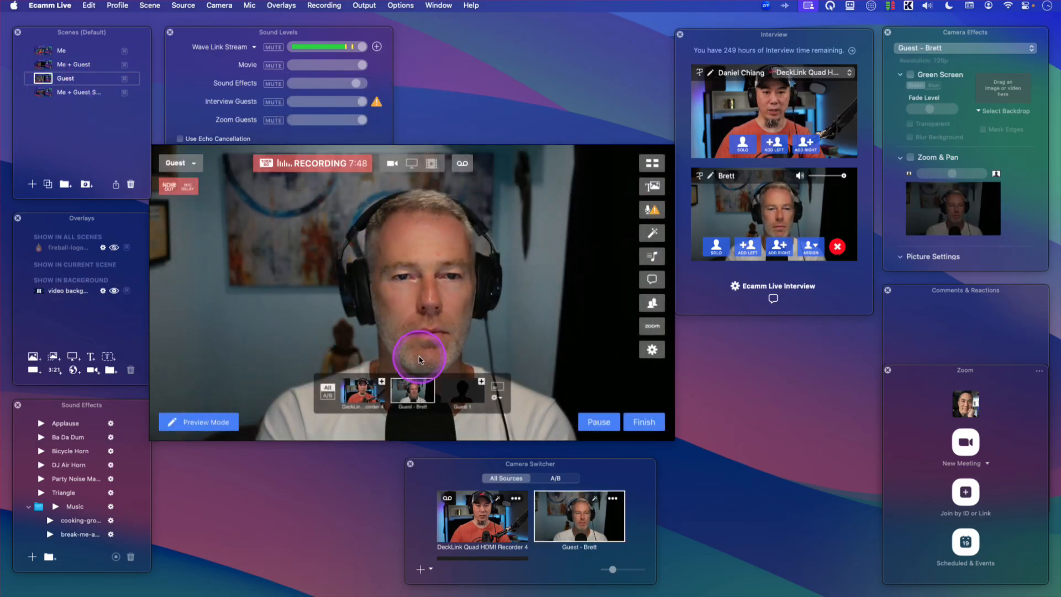
- Switch the Guest scene's source to Guest 1, then open the Me + Guest and Me + Guest Screen scenes
click(464, 396)
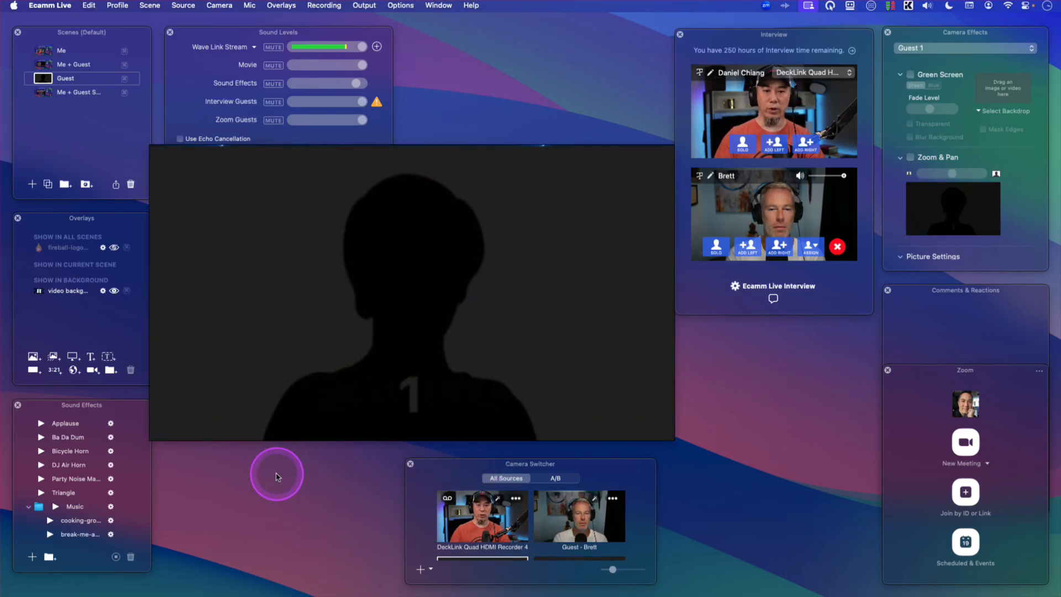
click(45, 65)
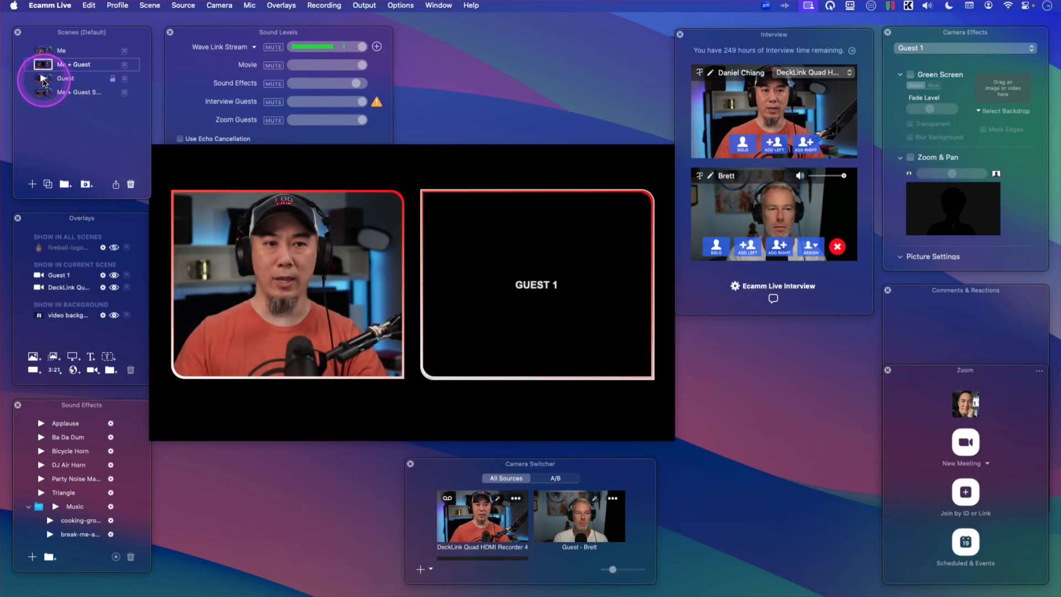
click(43, 93)
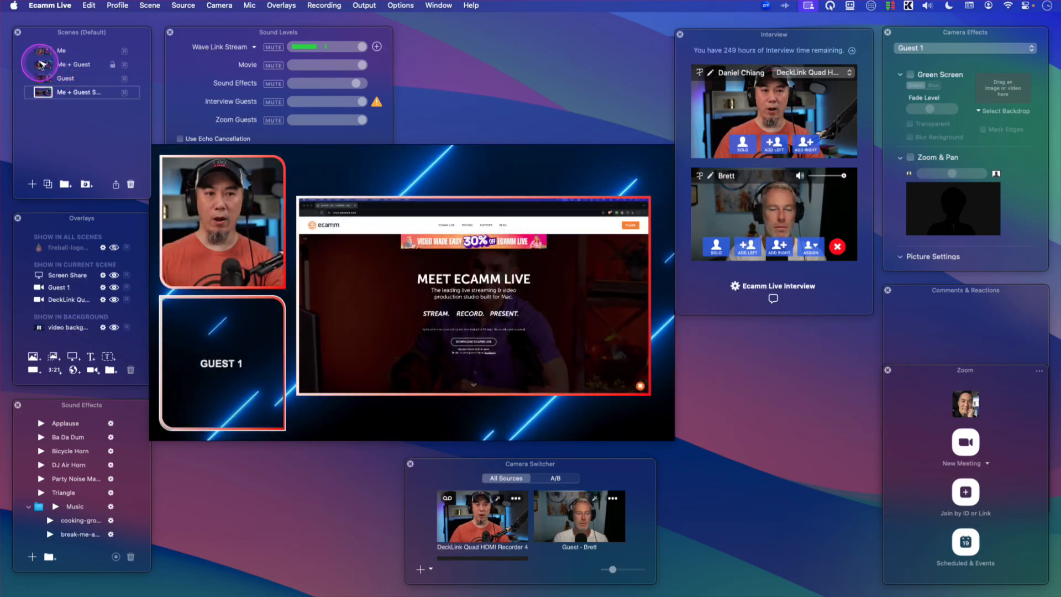
click(40, 65)
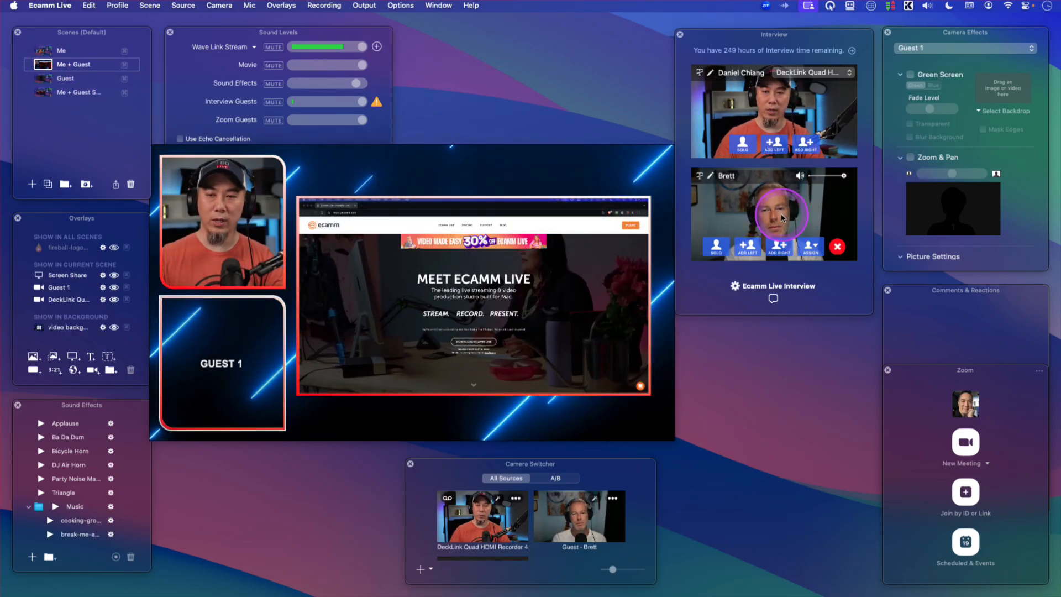
- Assign the remote guest Brett to the Guest 1 placeholder
click(810, 246)
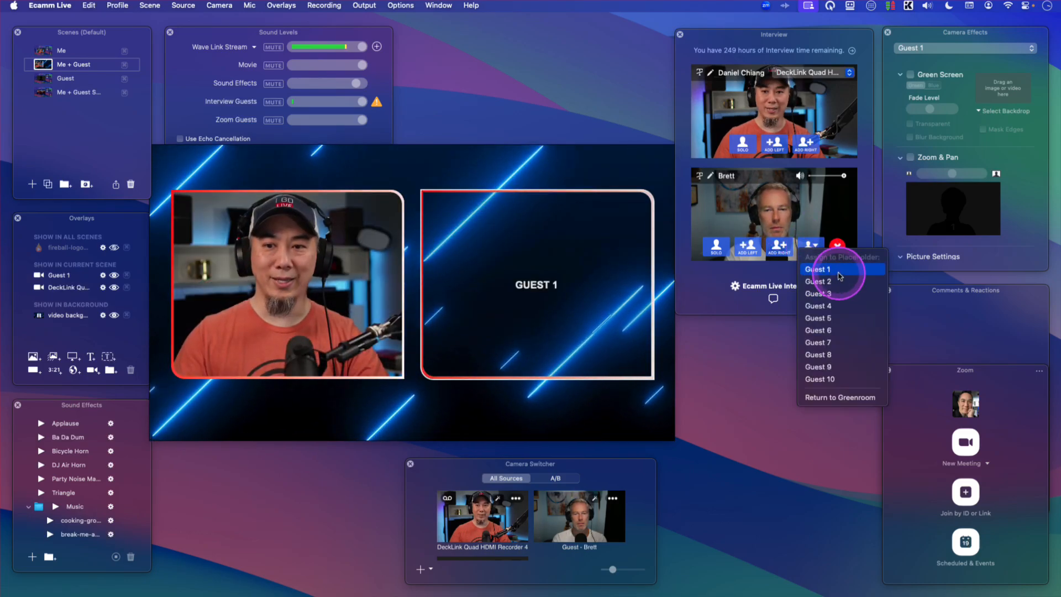
click(839, 272)
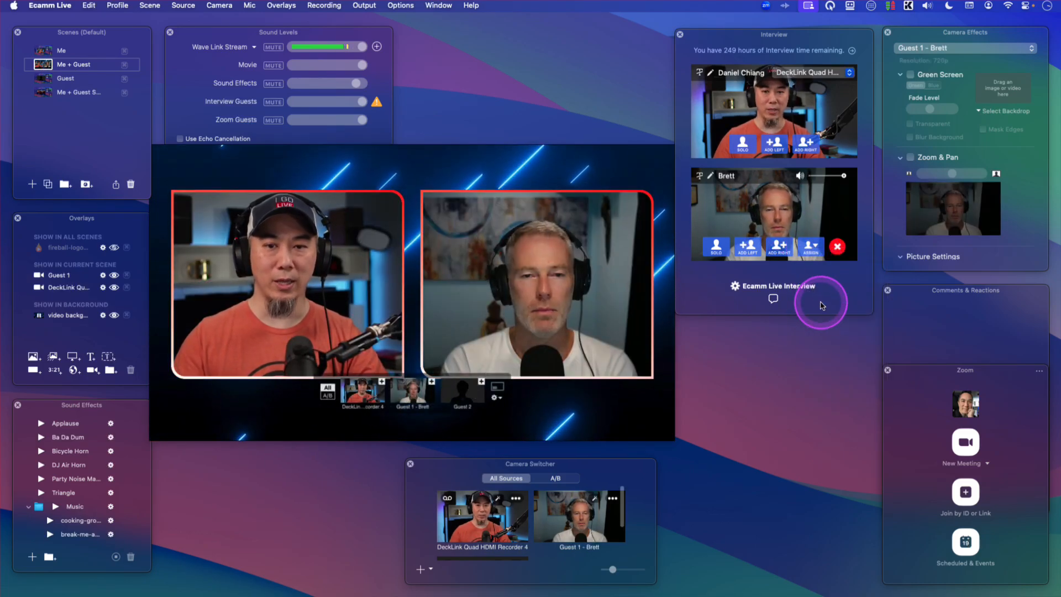
mouse_move(661, 386)
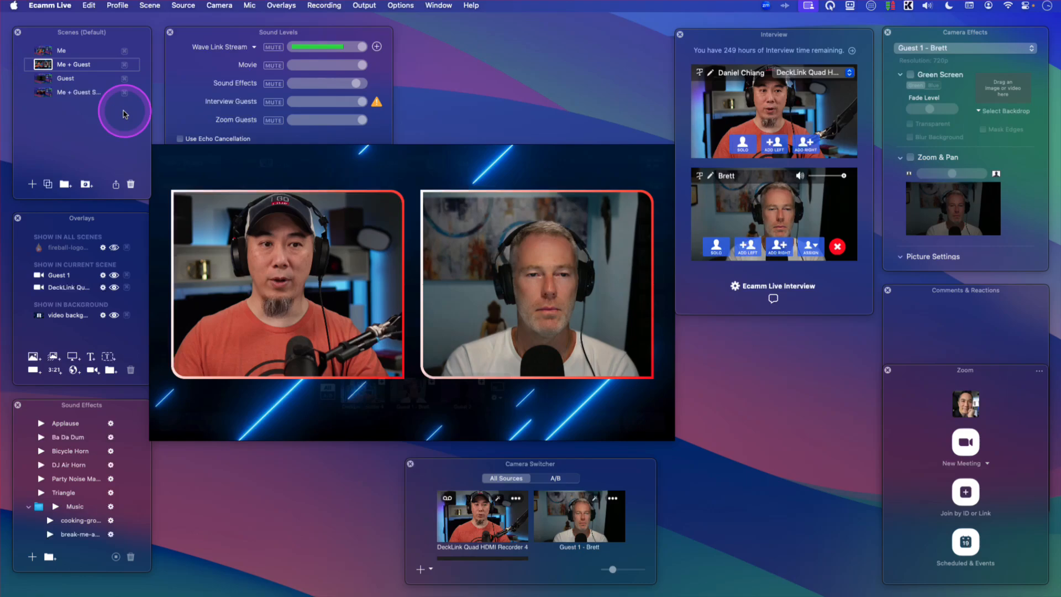
- Switch between the Guest, Me + Guest Screen and Me + Guest scenes to review each layout
click(43, 79)
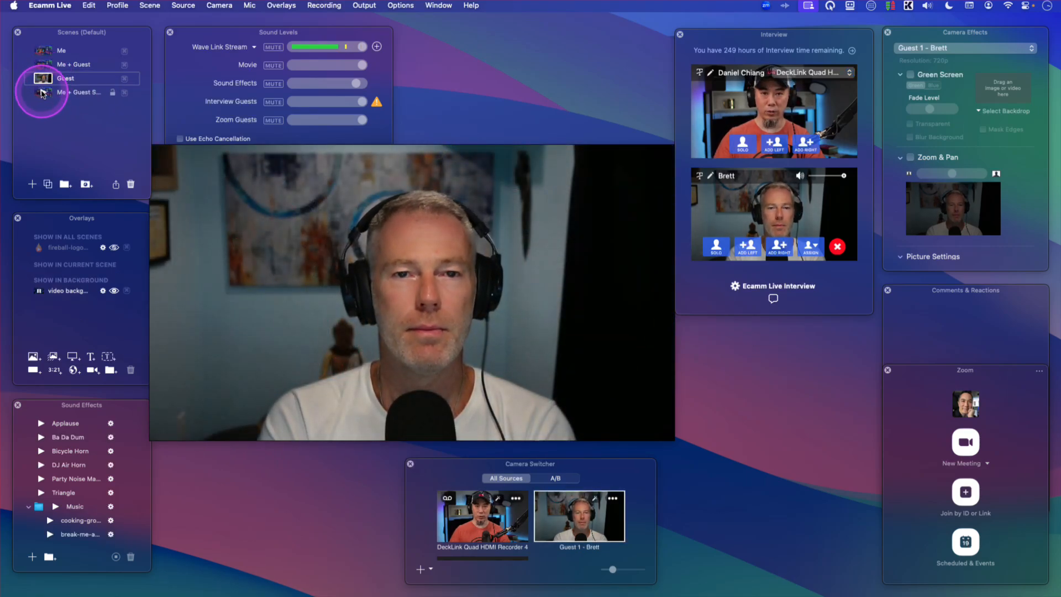
click(44, 94)
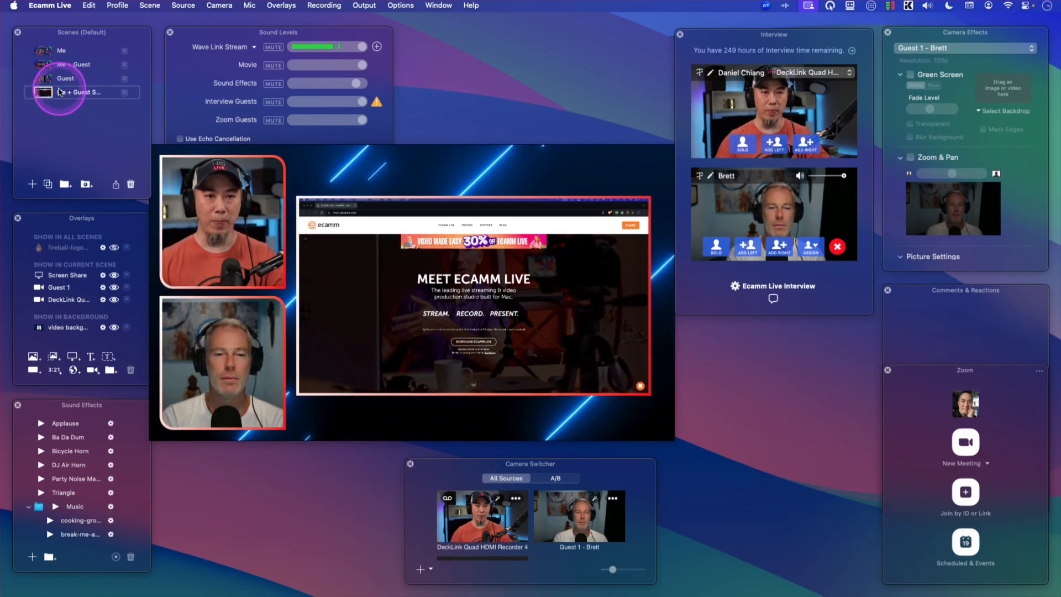
click(45, 65)
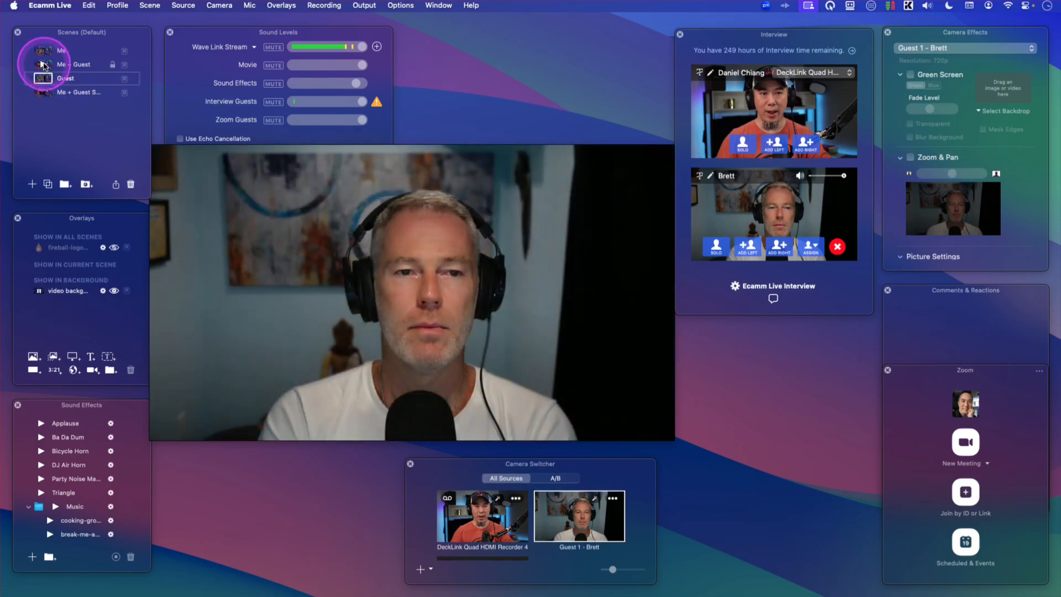
click(44, 79)
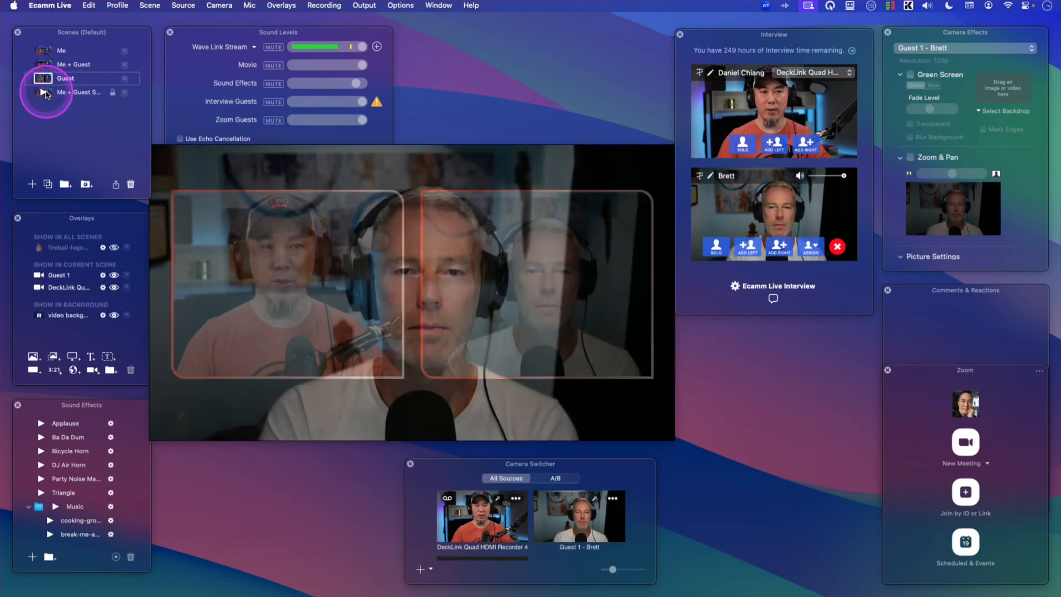
click(44, 93)
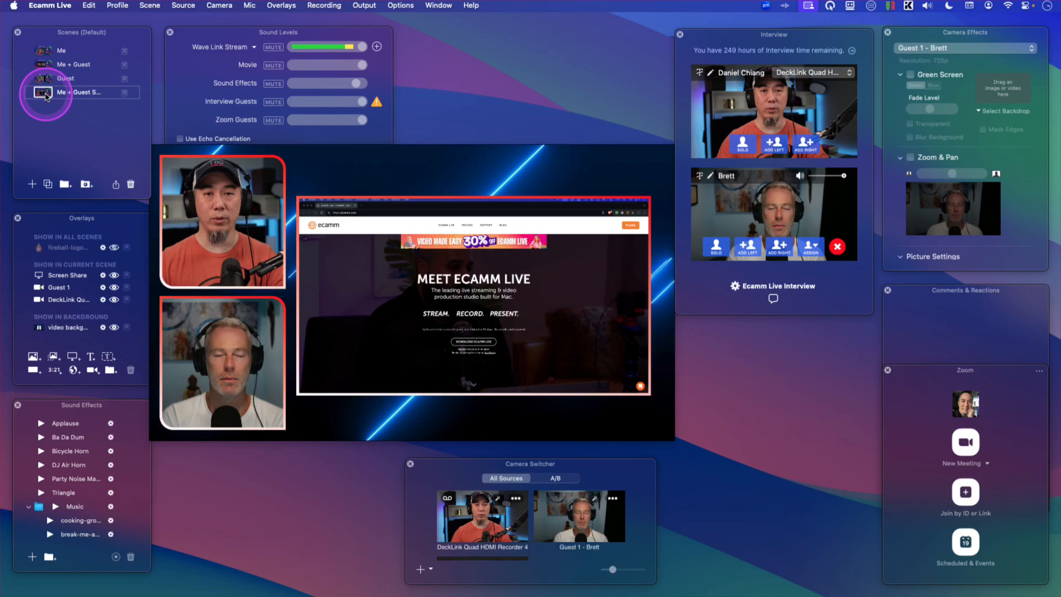
click(45, 65)
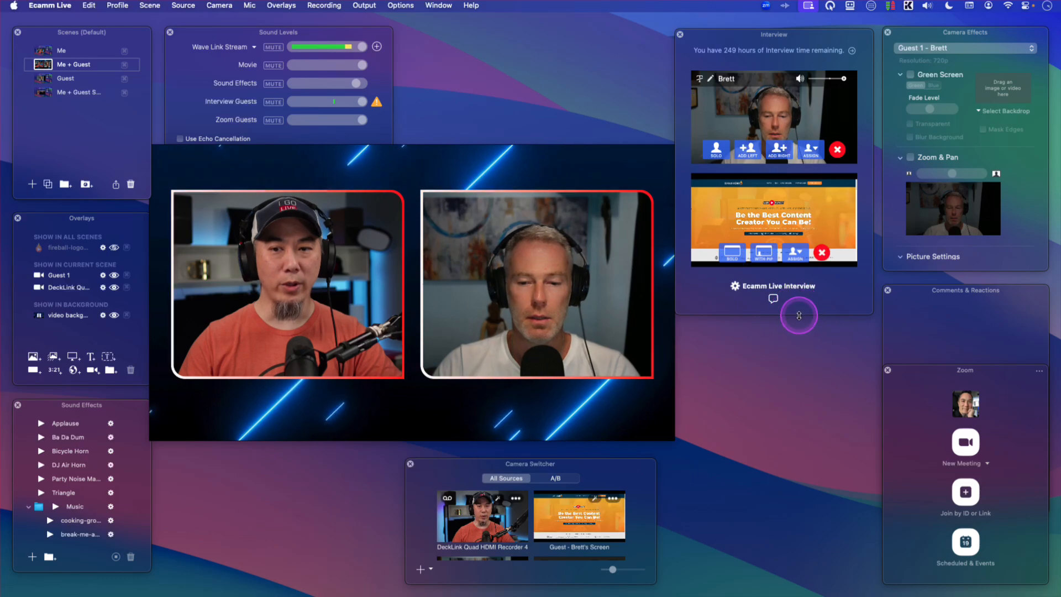
- Enlarge the interview panel and assign Brett's screen share to the Guest 10 placeholder
drag(799, 316, 800, 476)
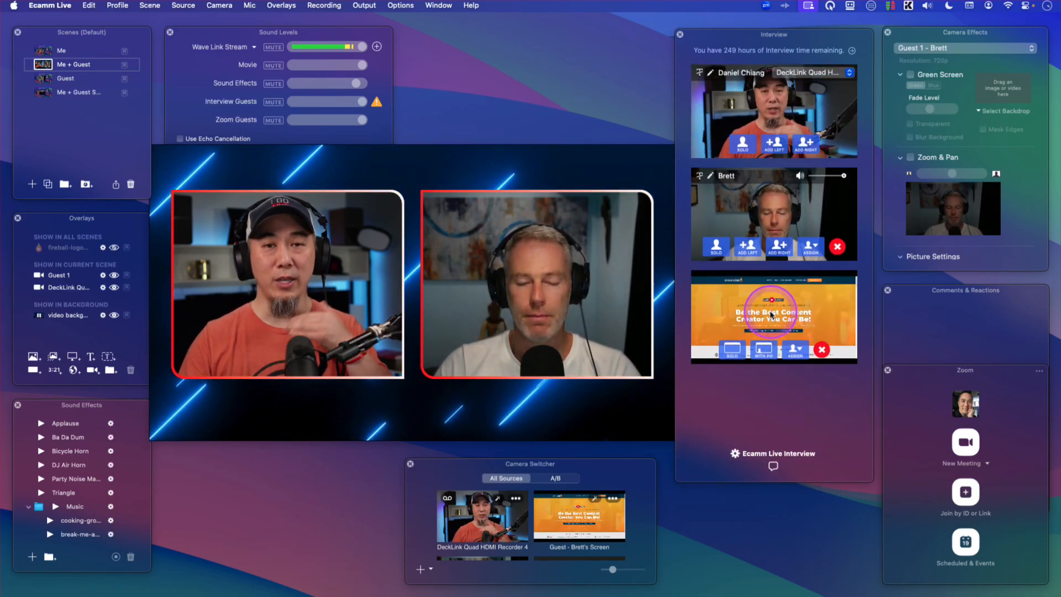
click(801, 357)
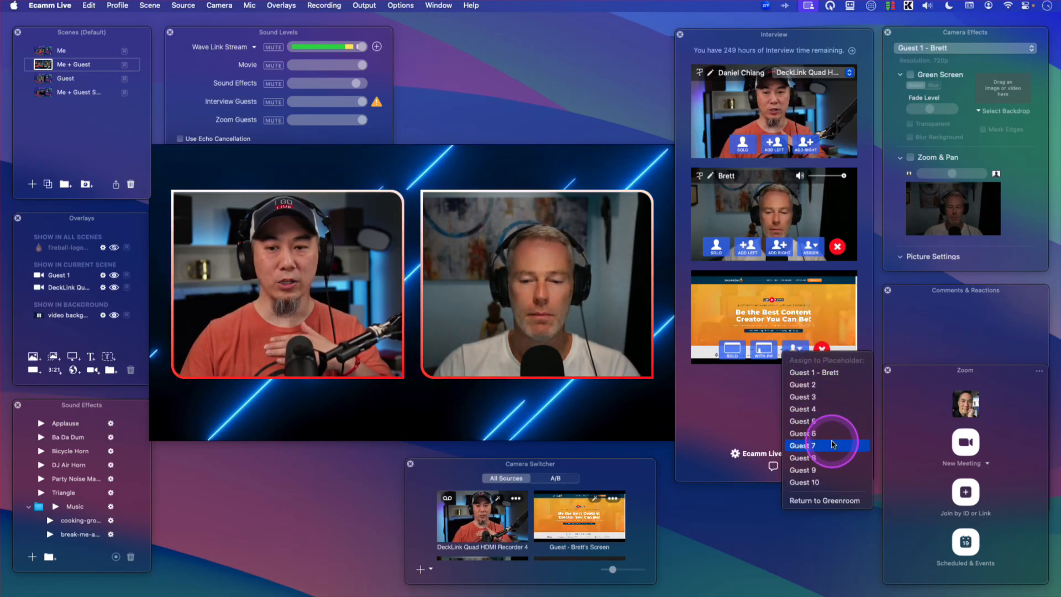
click(798, 499)
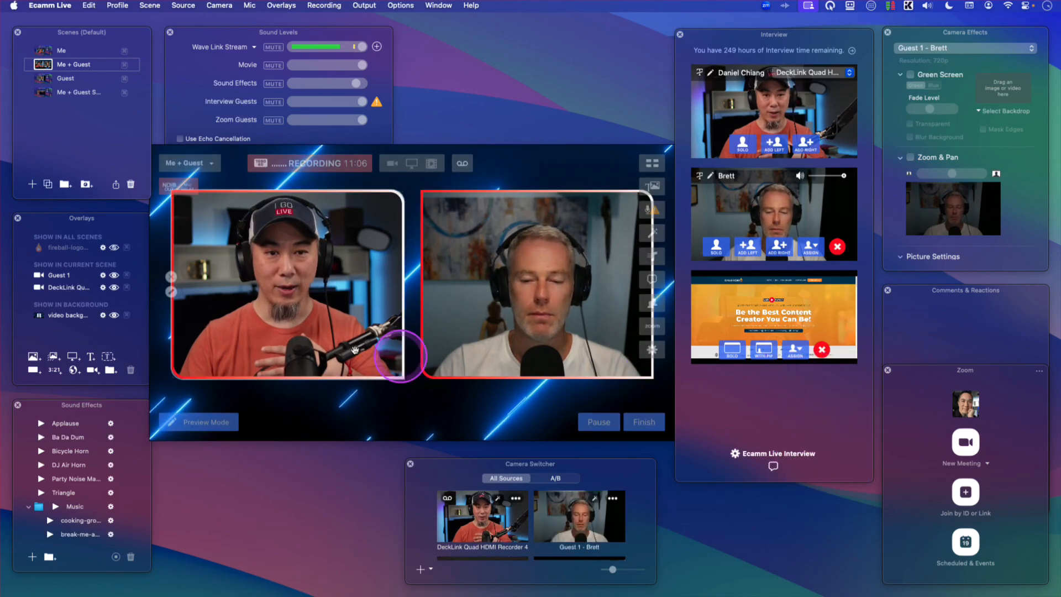
- Open the Me + Guest Screen scene and delete its Tertiary Display screen share layer
click(43, 94)
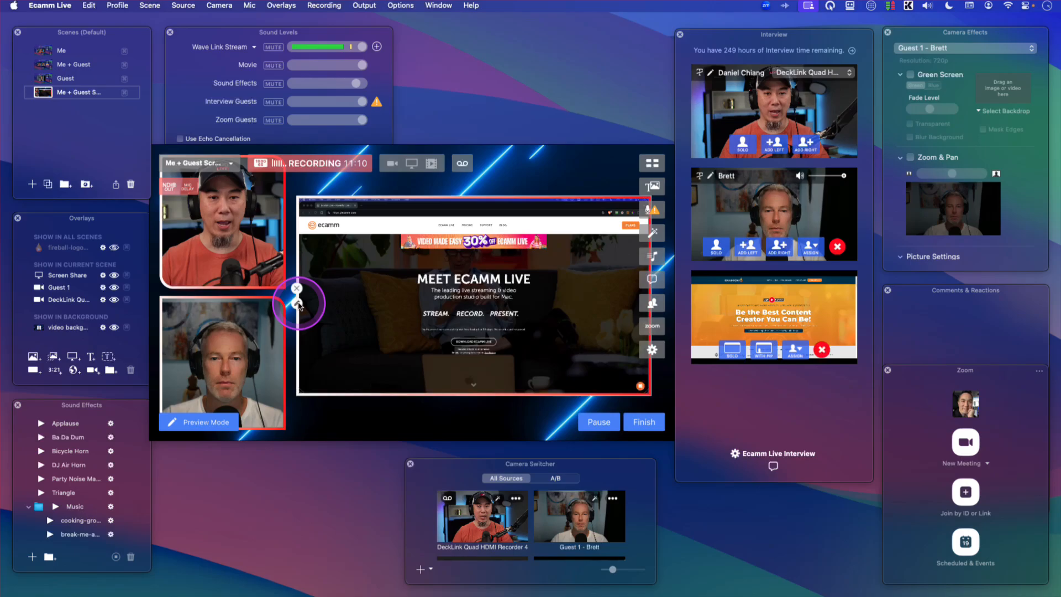
click(299, 306)
click(195, 159)
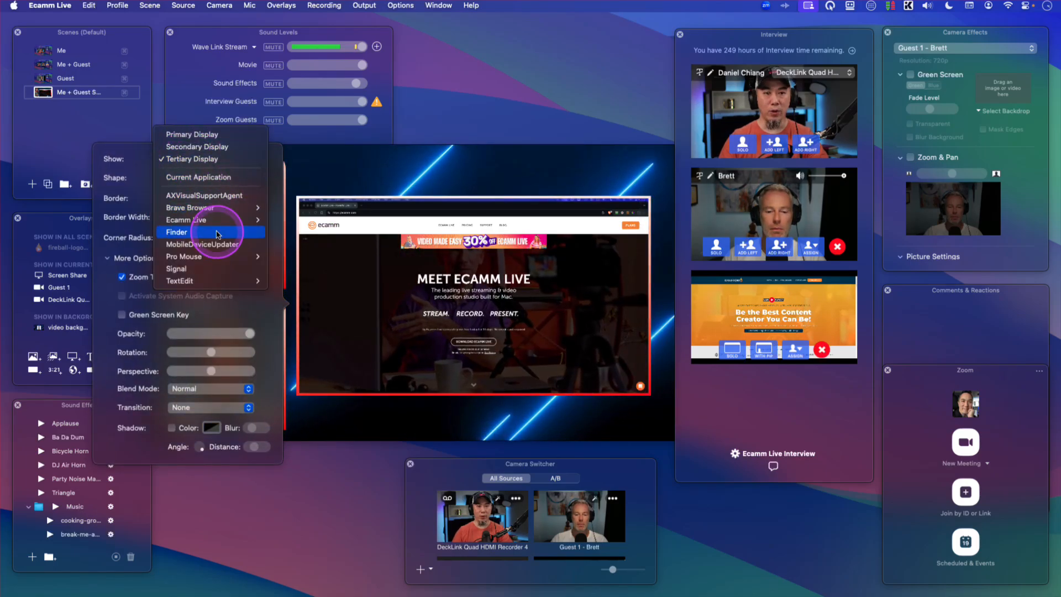
click(436, 183)
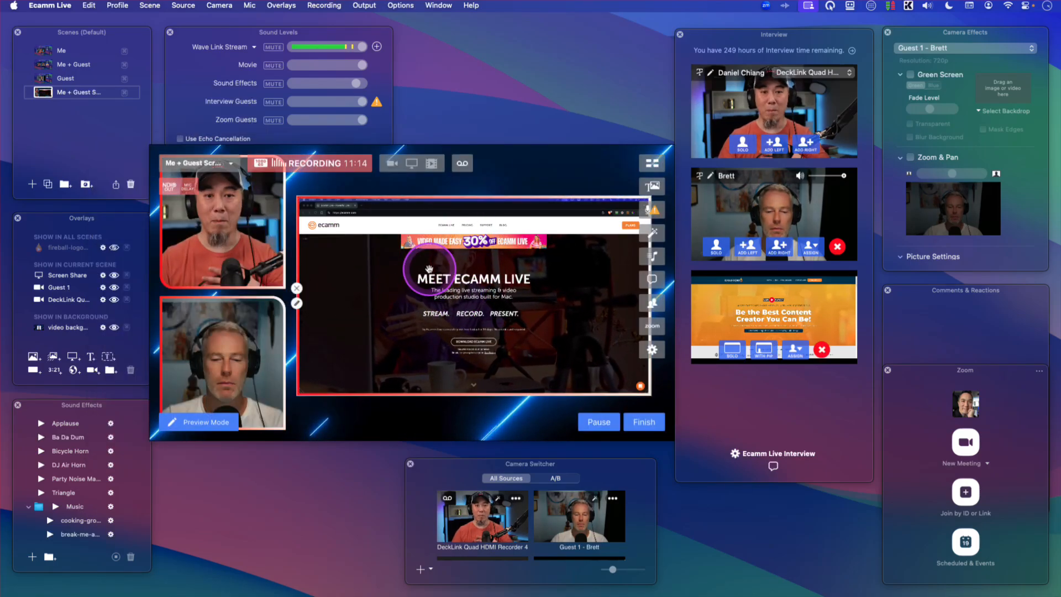
click(297, 287)
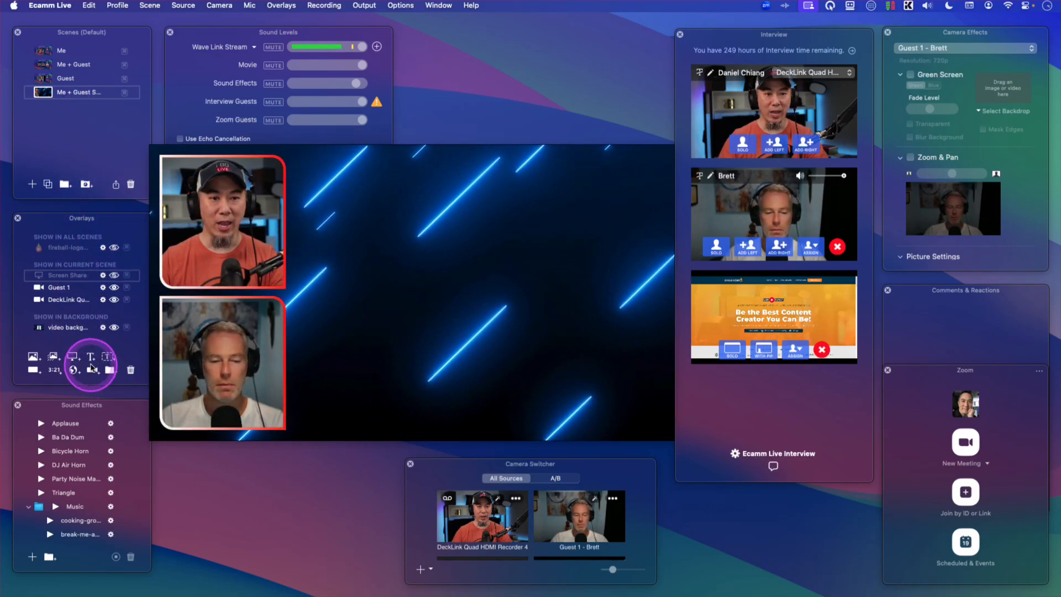
- Add a camera layer to the scene and set its video source to Guest 10 - Brett's Screen
click(91, 370)
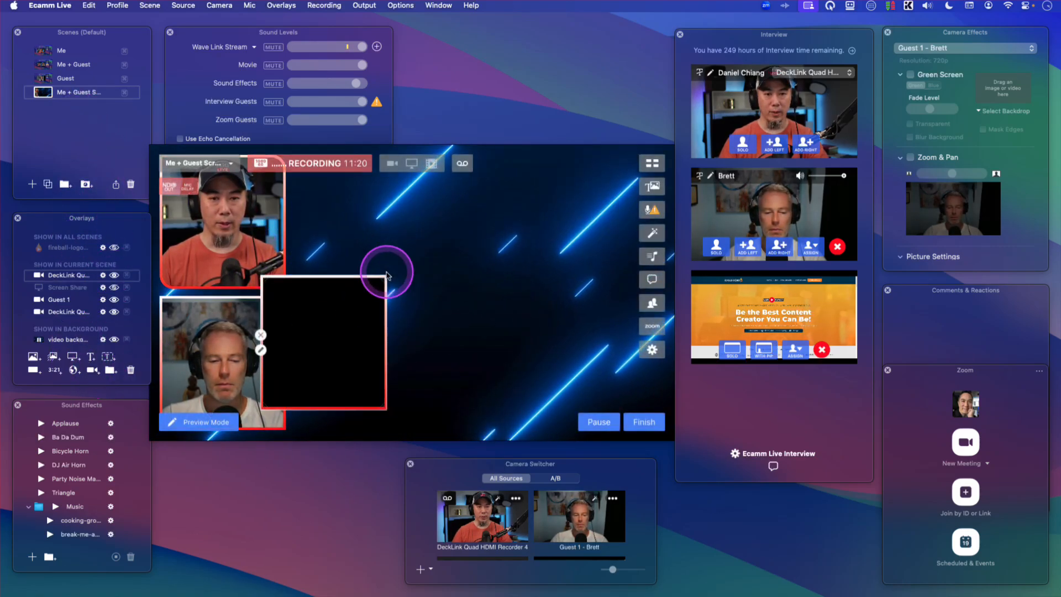
click(369, 274)
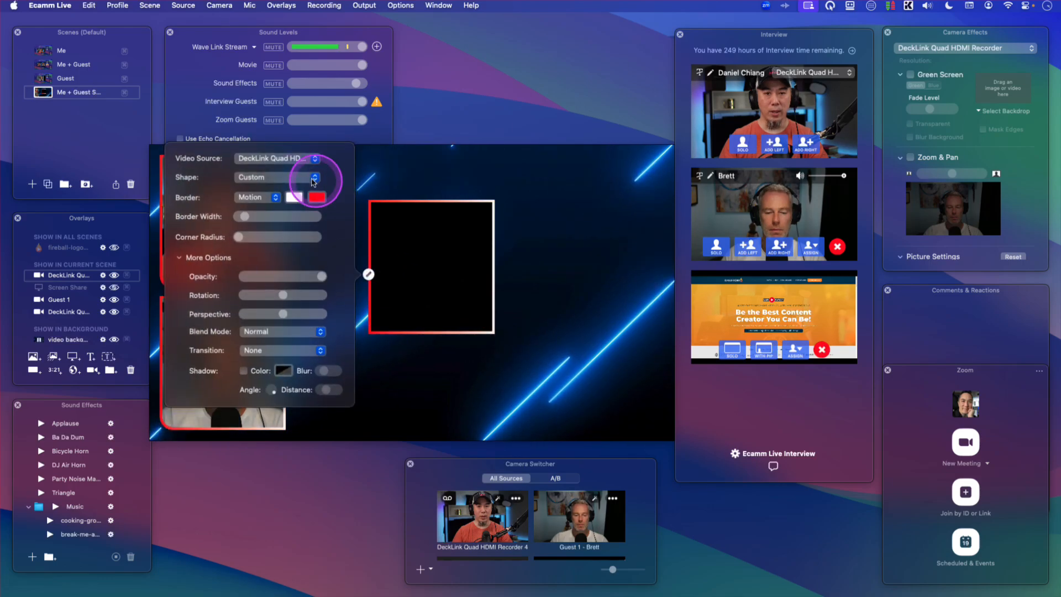
click(271, 159)
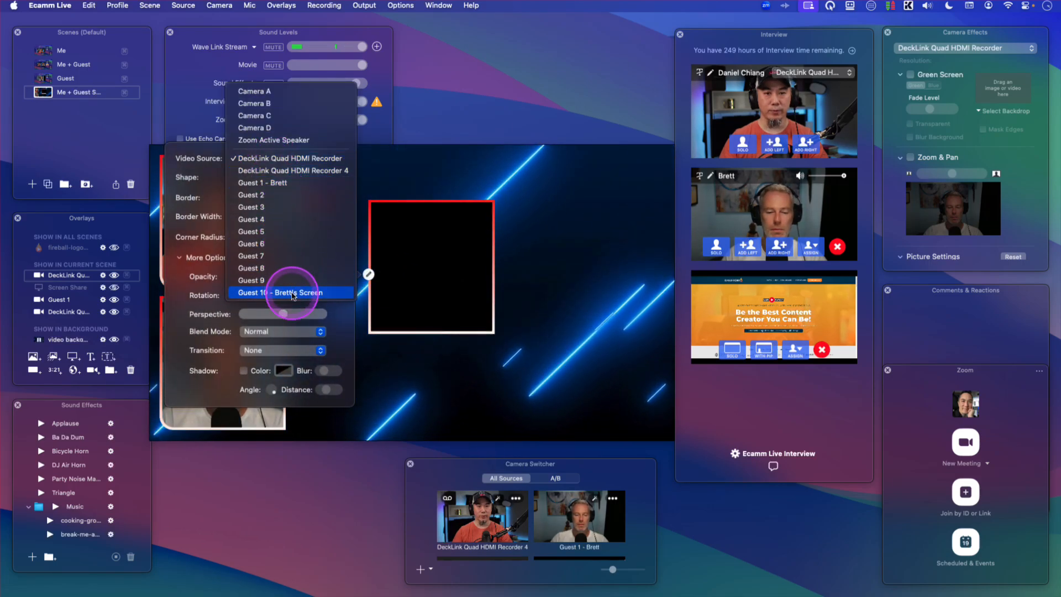
click(307, 292)
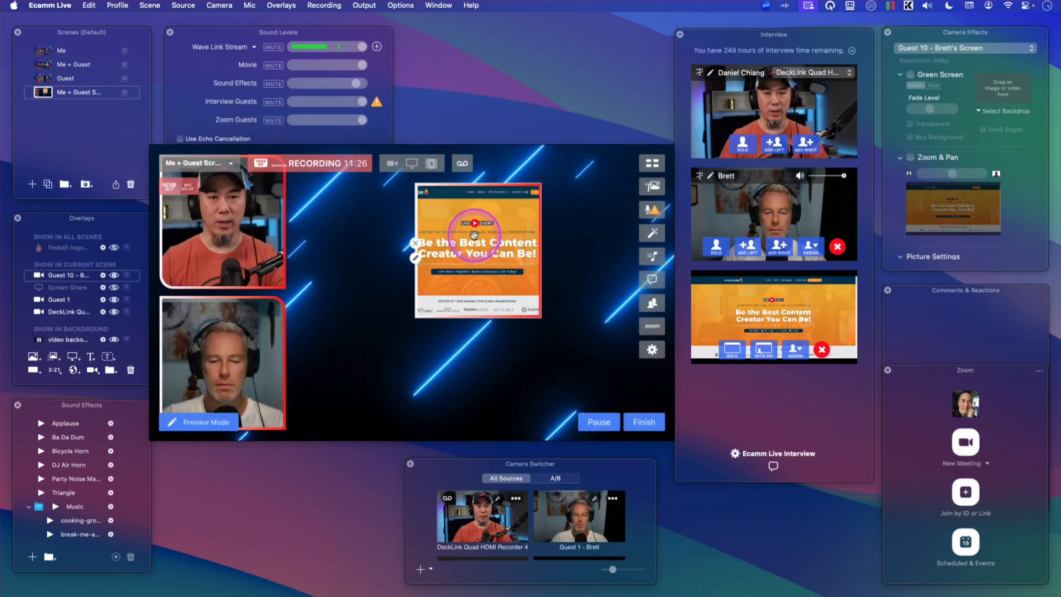
- Set the screen layer's shape to Wide (16:9) and enlarge it to fill the right part of the scene
click(415, 258)
click(318, 161)
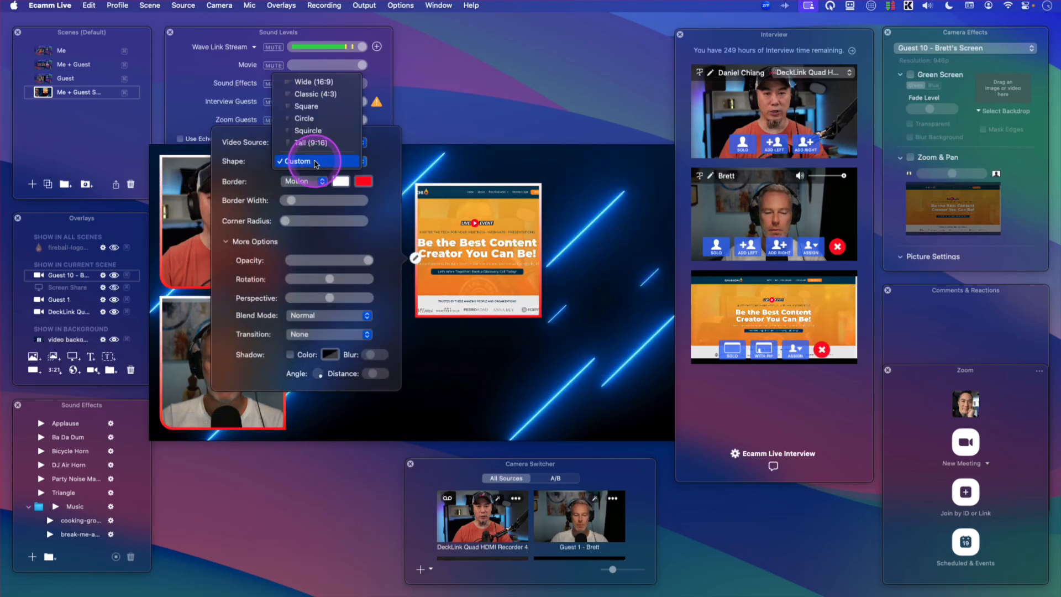
click(313, 82)
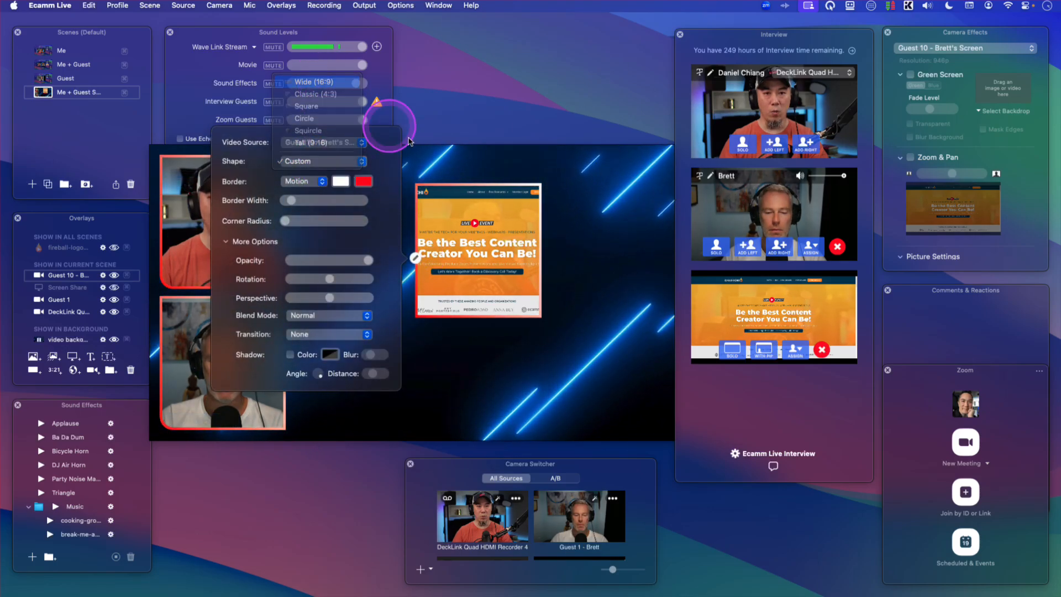
click(518, 254)
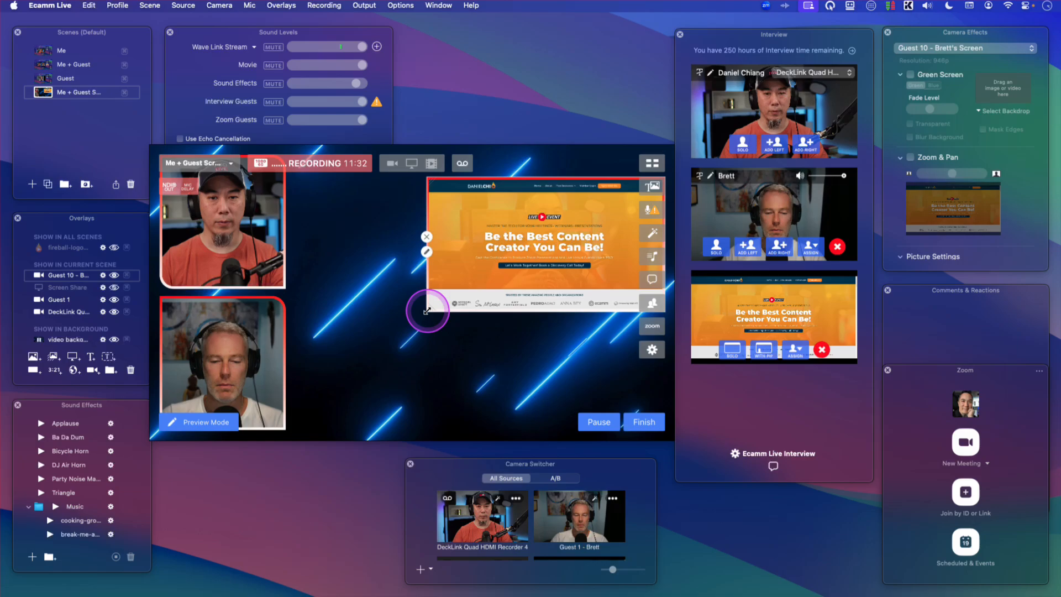
drag(422, 308, 410, 335)
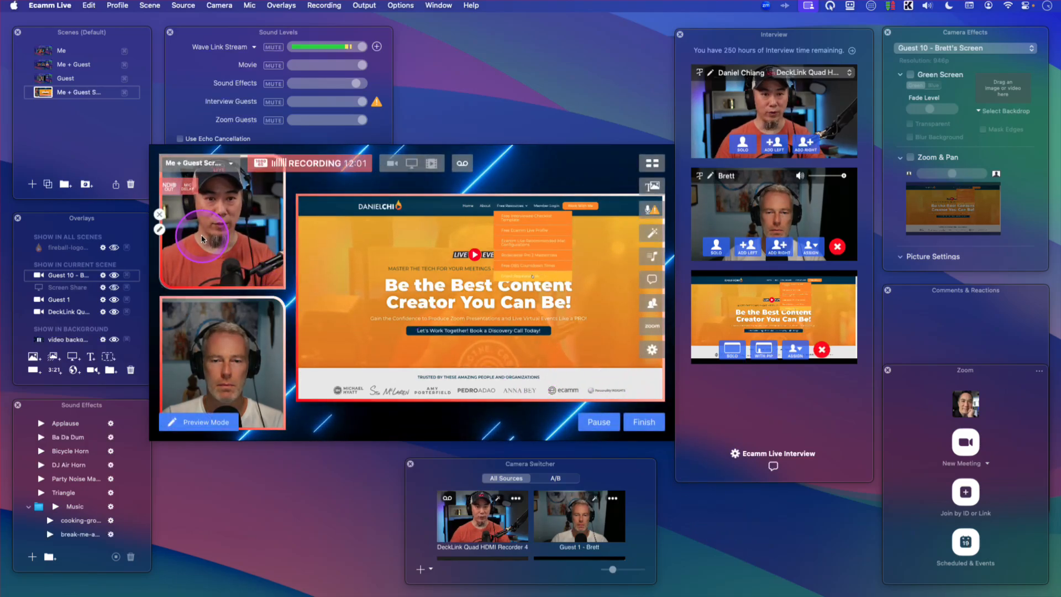
- Duplicate the scene as a Guest + Screen scene and delete the host camera layer from it
click(48, 185)
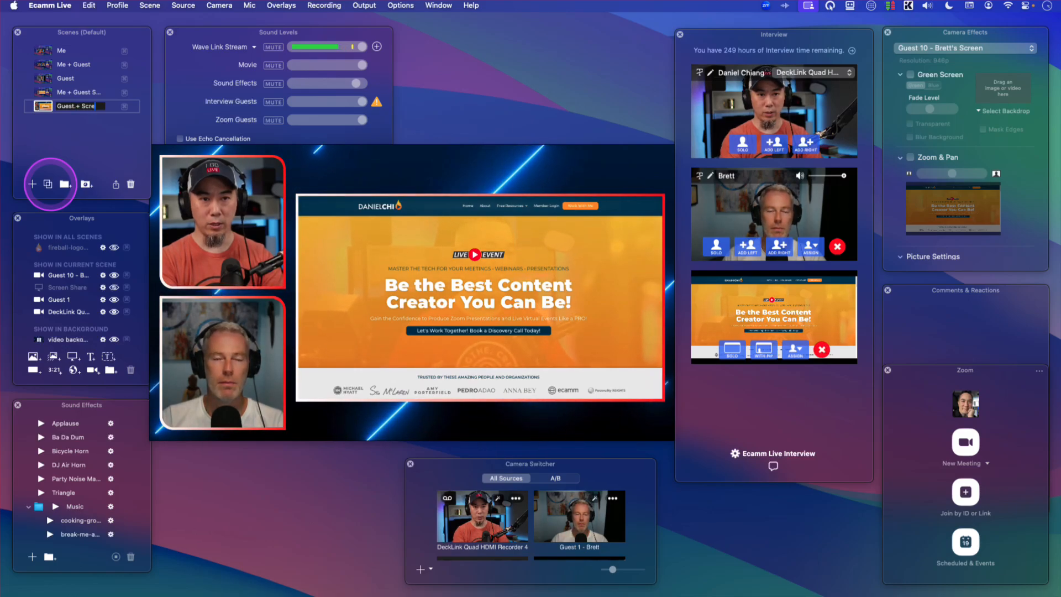
click(172, 200)
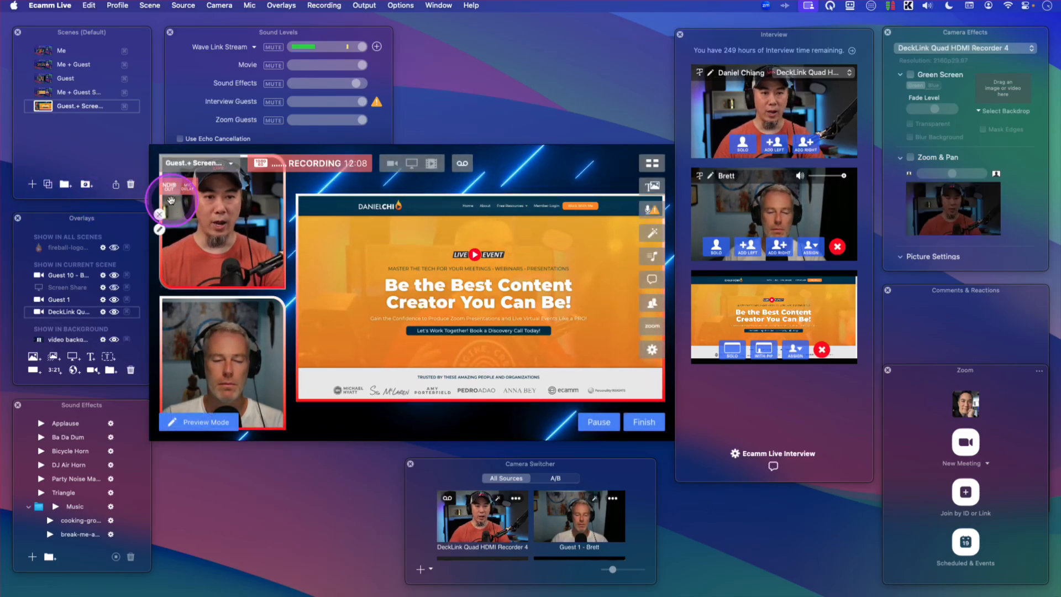
- Move the guest layer up to sit beside the screen share in the Guest + Screen scene
drag(214, 354, 215, 290)
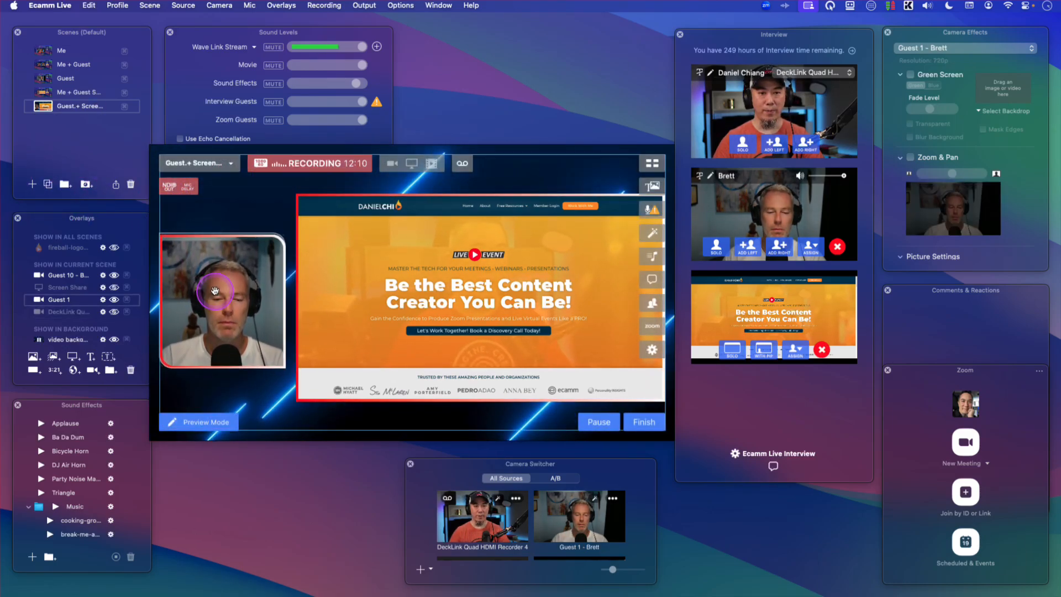
click(82, 133)
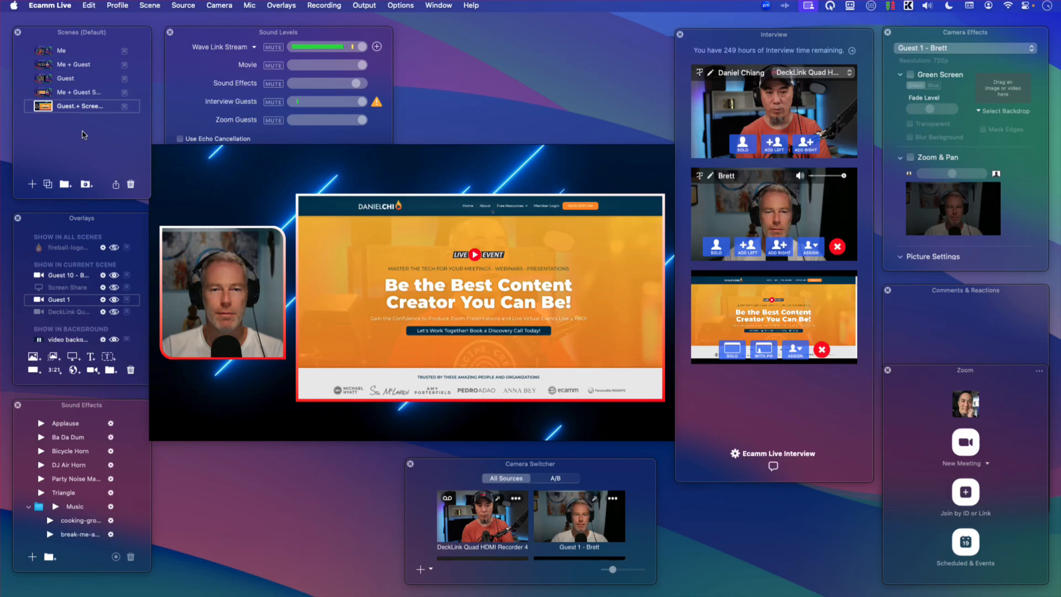
- Switch between the Guest, Guest + Screen and Me + Guest scenes to review them
click(49, 78)
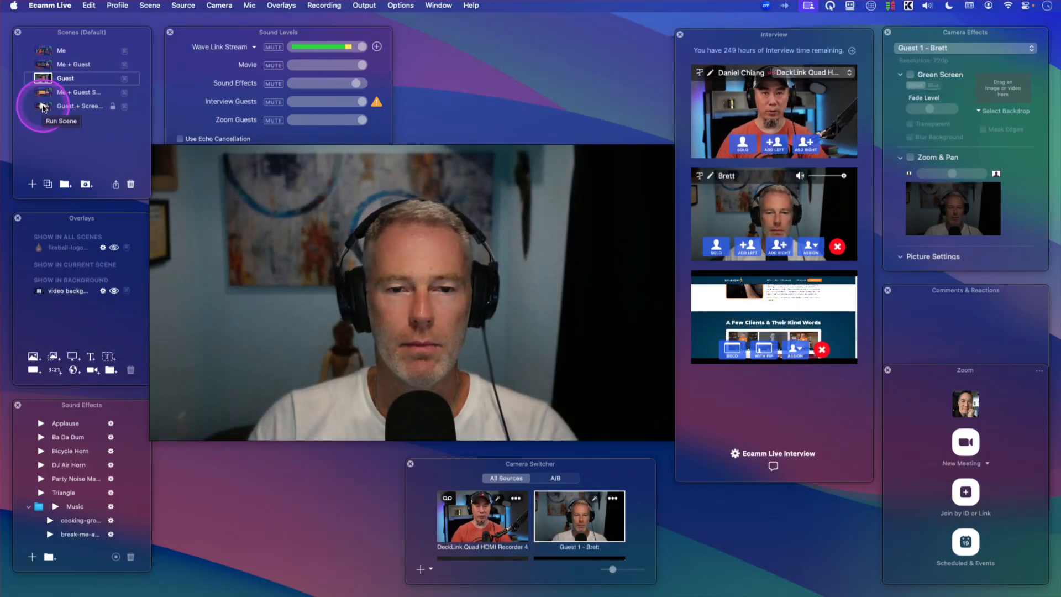
click(43, 107)
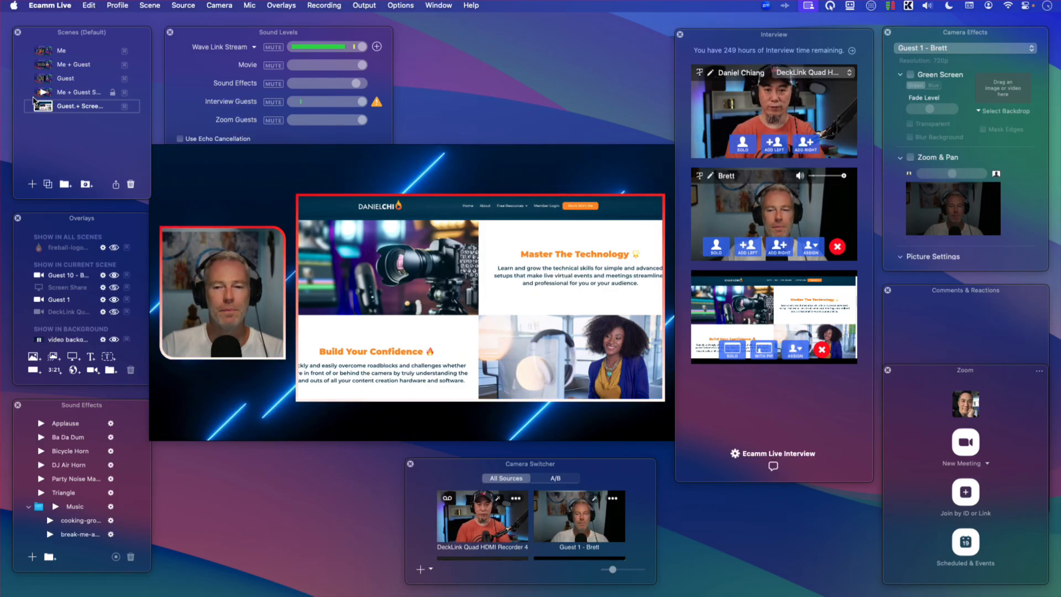
click(44, 64)
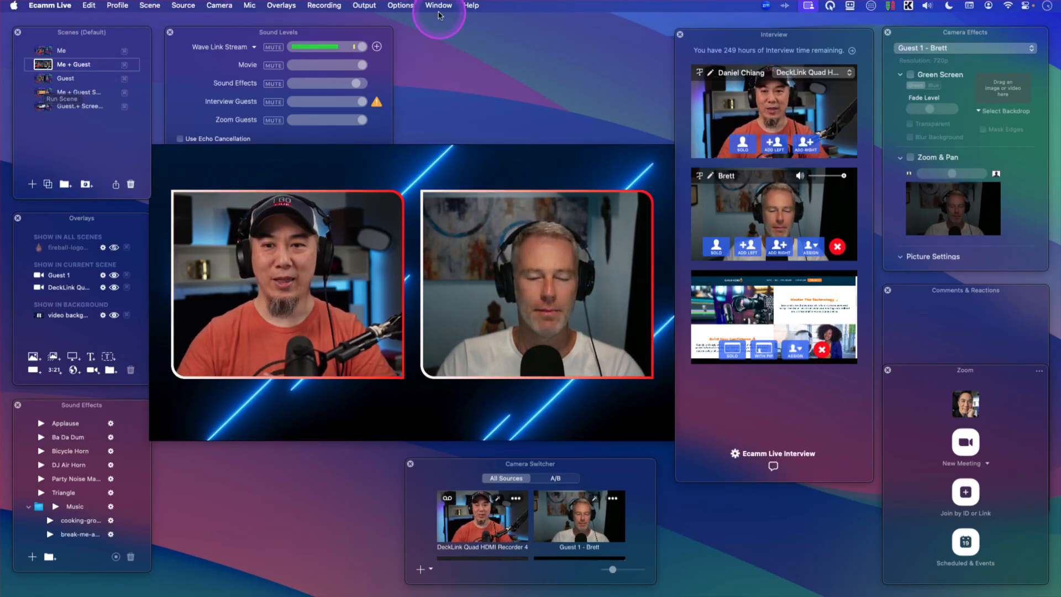
- In the Me + Guest scene, enable Zoom & Pan for the Guest 1 - Brett camera, zoom in slightly and reframe it
click(963, 36)
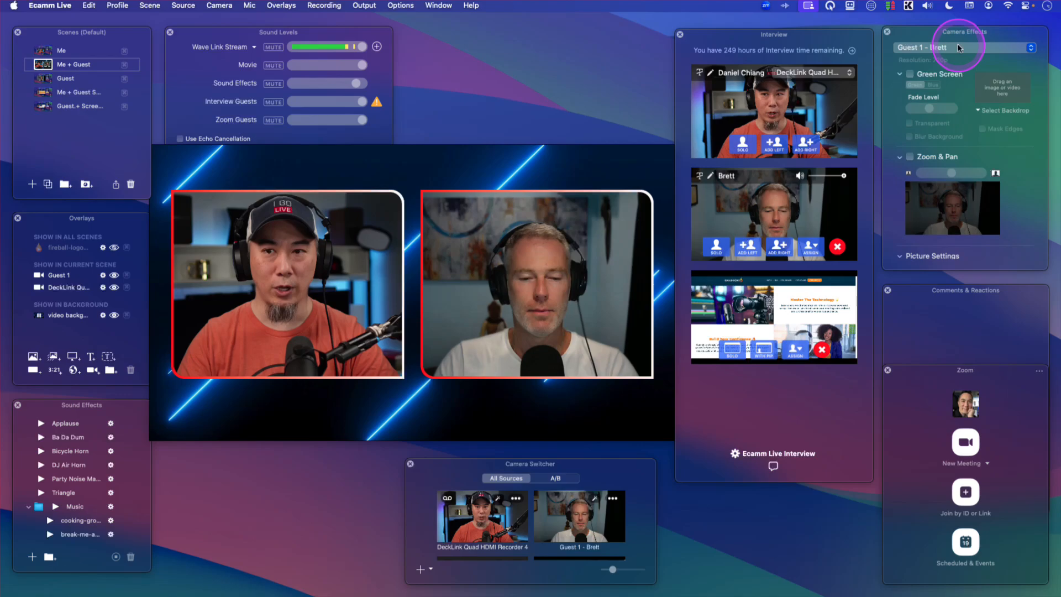
click(967, 49)
click(977, 50)
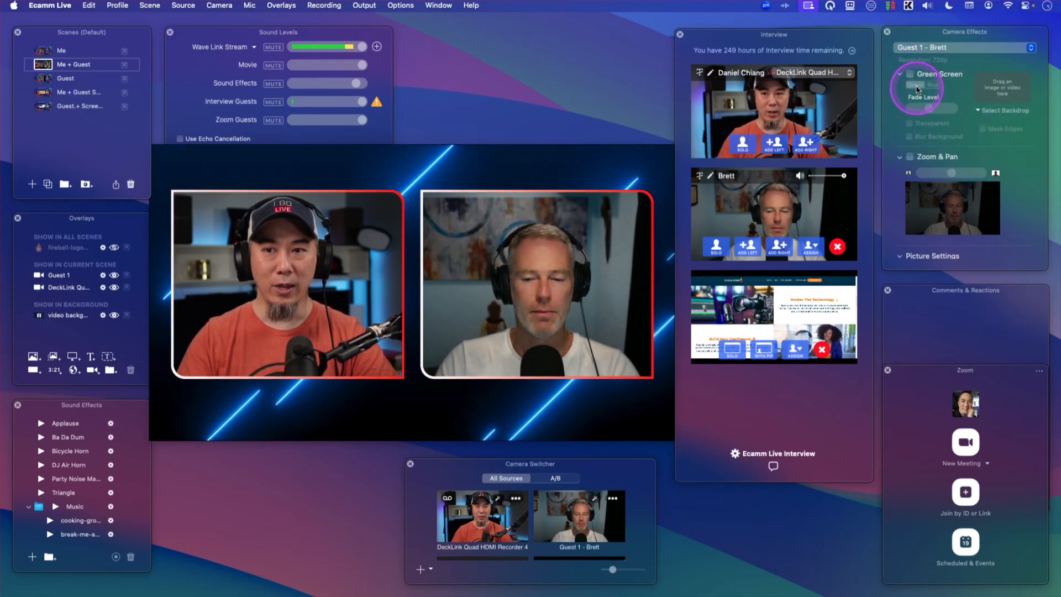
click(938, 158)
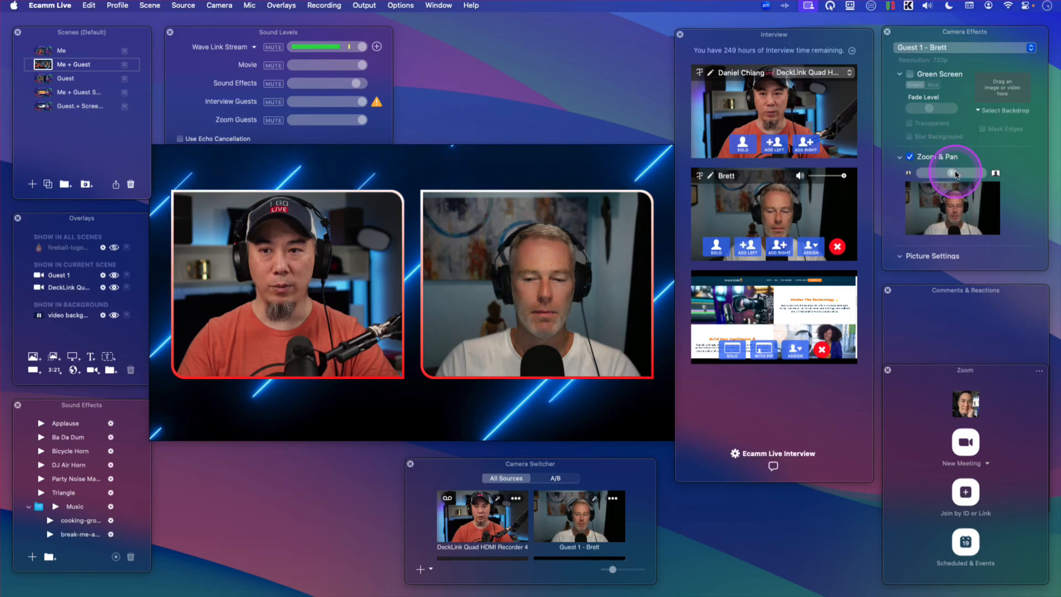
drag(961, 173, 964, 174)
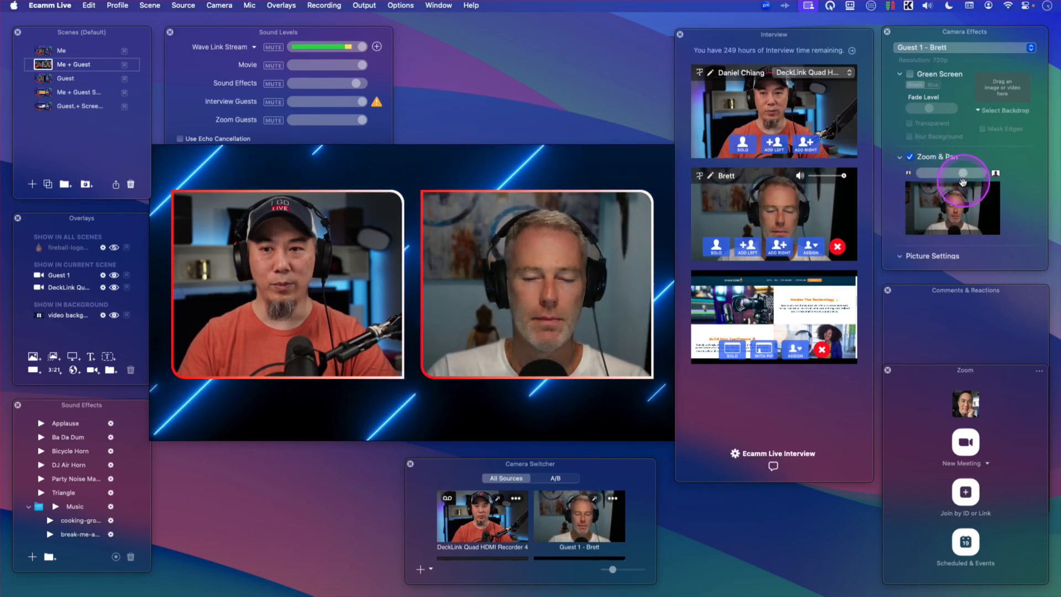
drag(968, 210, 968, 208)
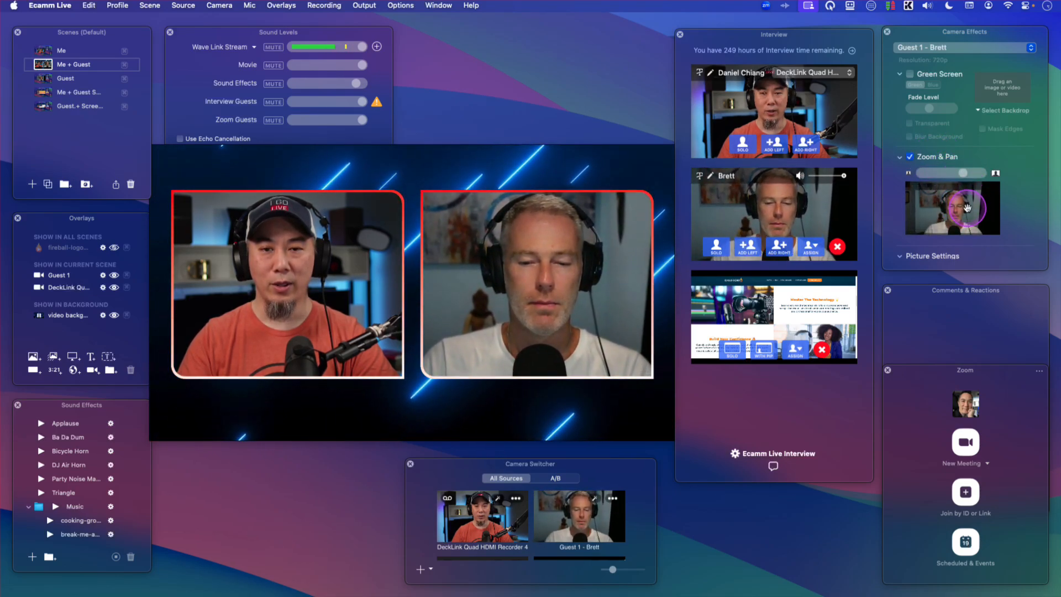
- Switch the camera effects to DeckLink Quad HDMI Recorder 4, enable Zoom & Pan and zoom in on the host
mouse_move(256, 272)
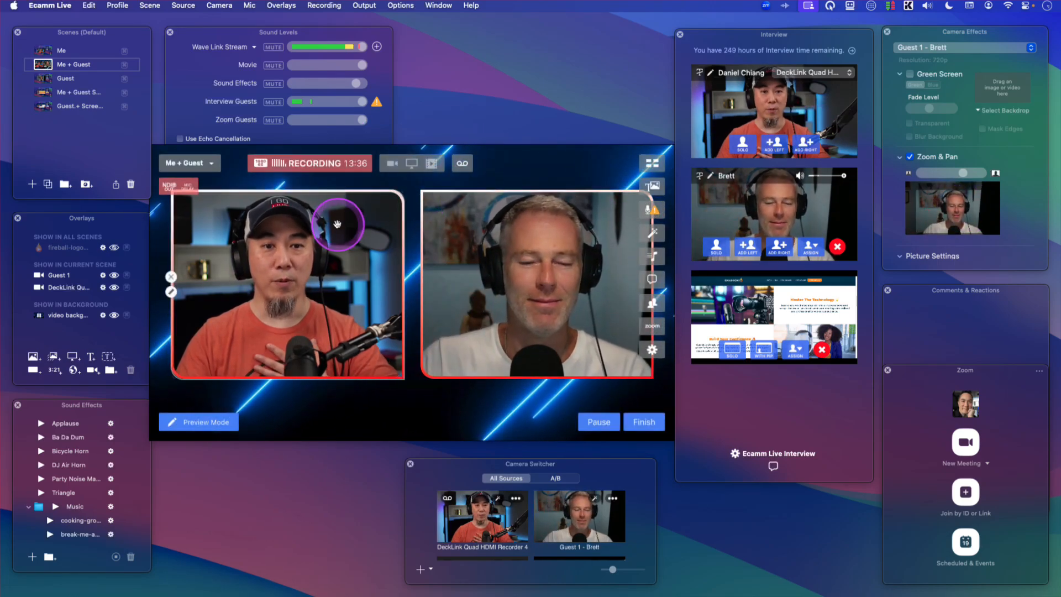
click(959, 48)
scroll(961, 44, up, 3)
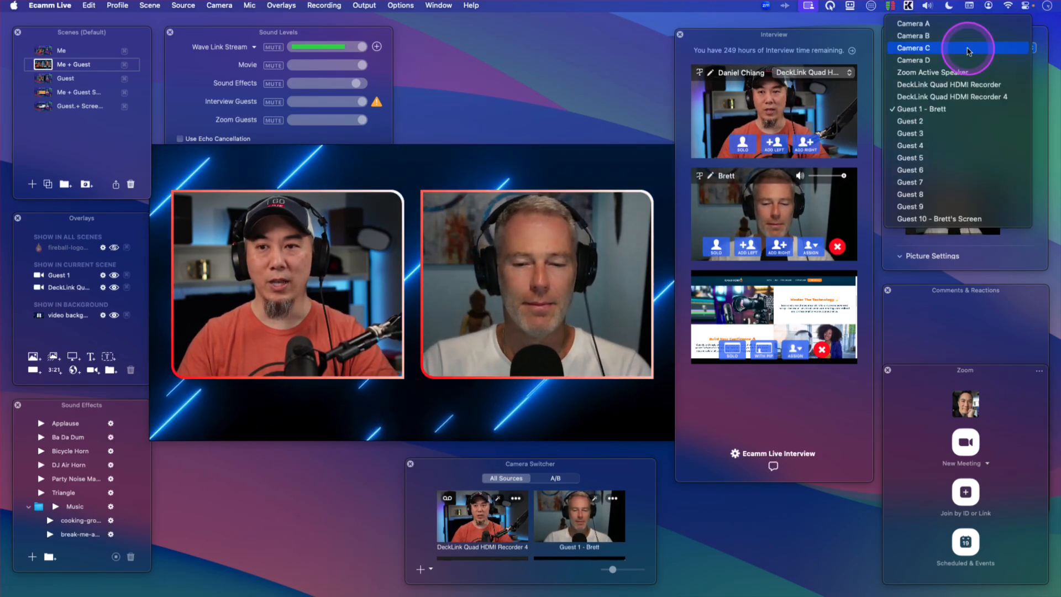
click(978, 109)
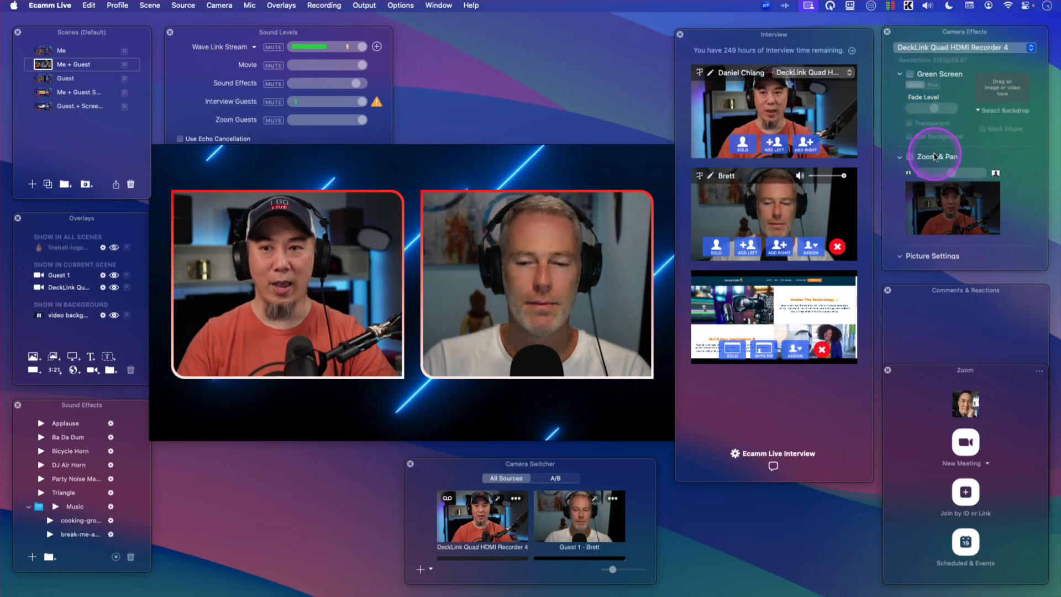
click(934, 156)
drag(951, 173, 952, 196)
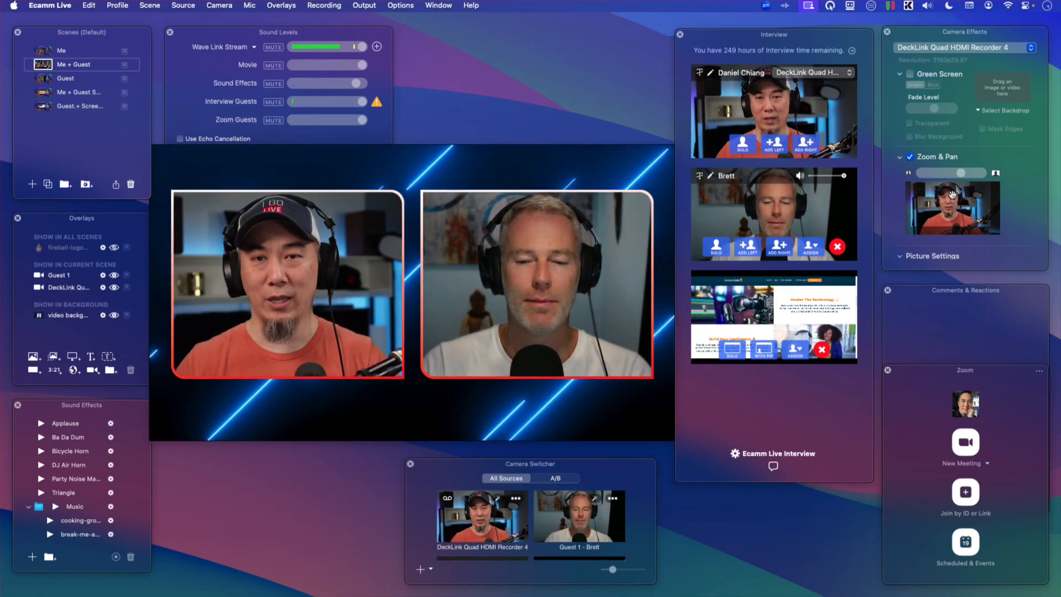
- In the Guest scene, enable Zoom & Pan for the guest camera and zoom in on the guest
click(44, 79)
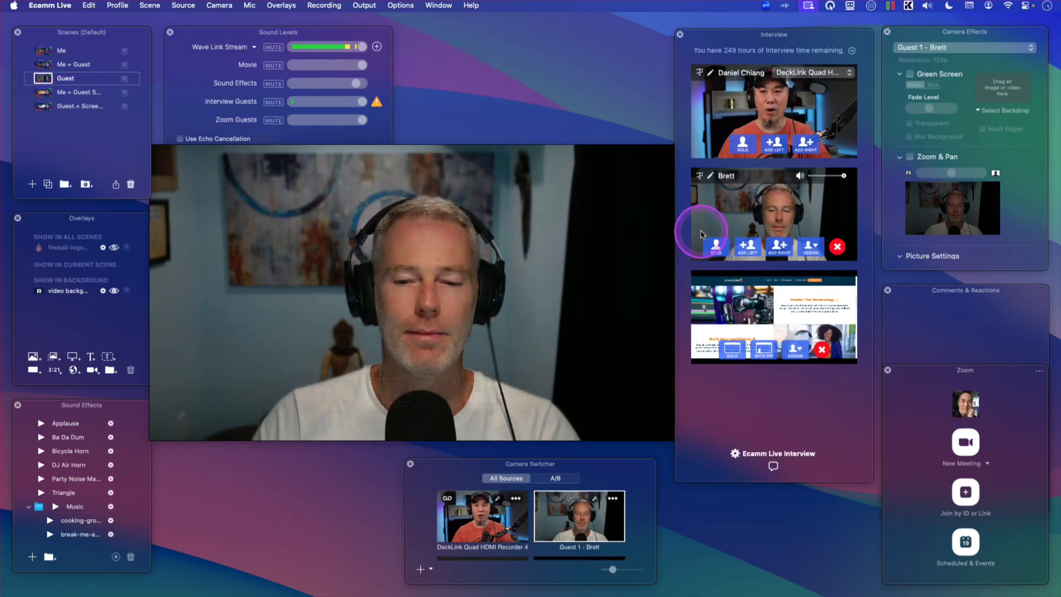
click(913, 159)
drag(951, 175, 962, 208)
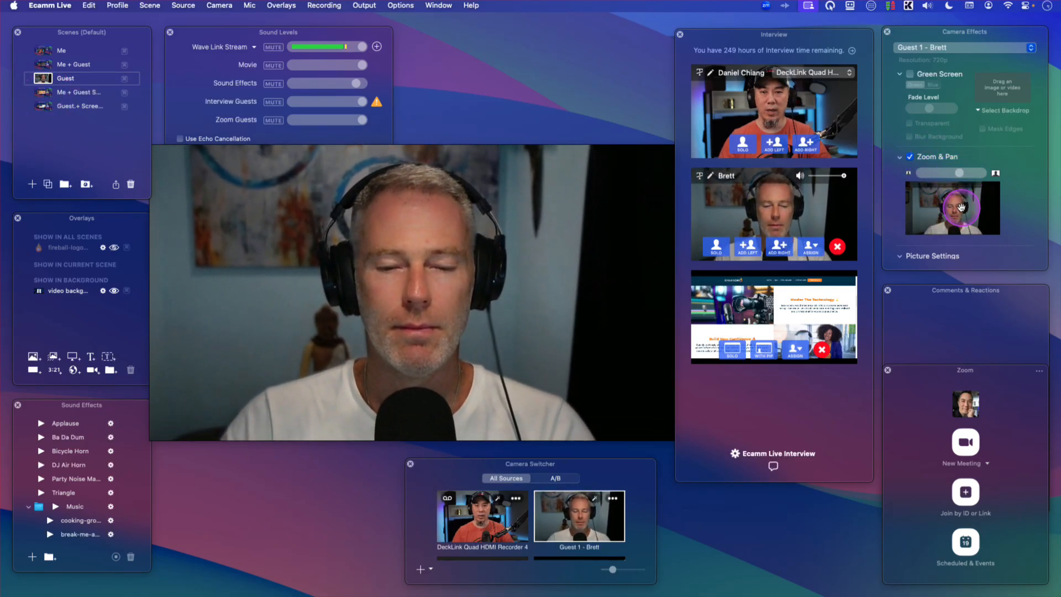
- In the Me + Guest Screen scene, select the Guest 1 - Brett camera and zoom in its framing
click(50, 91)
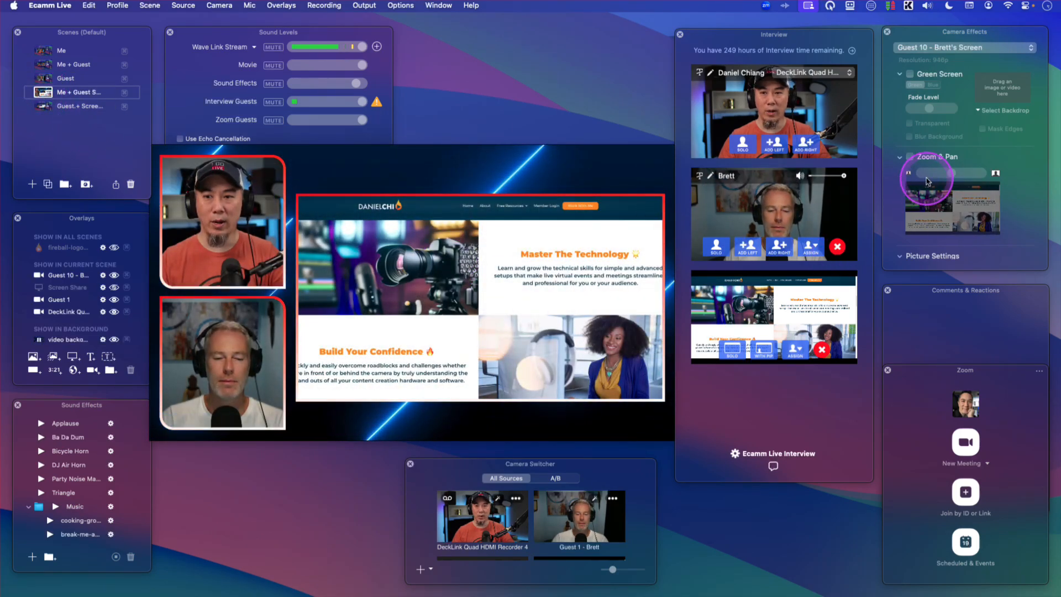
click(948, 47)
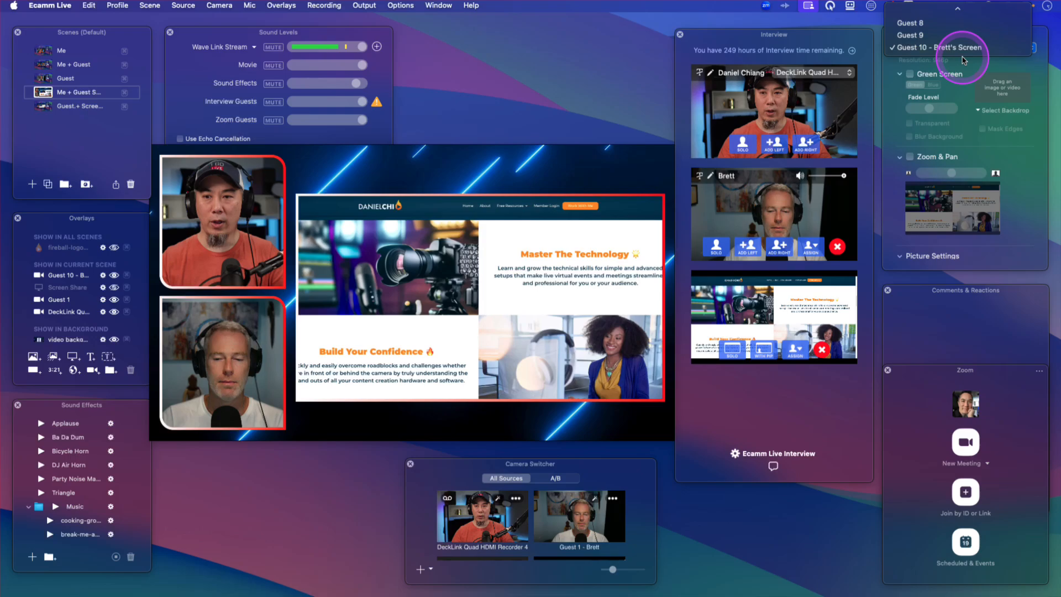
scroll(975, 44, up, 5)
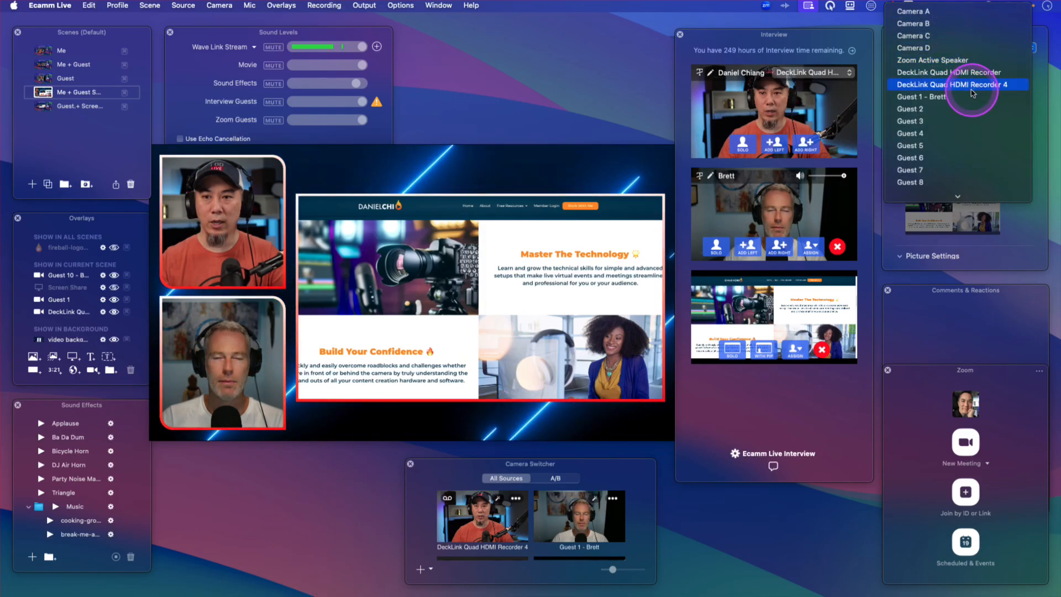
click(995, 97)
drag(951, 173, 959, 198)
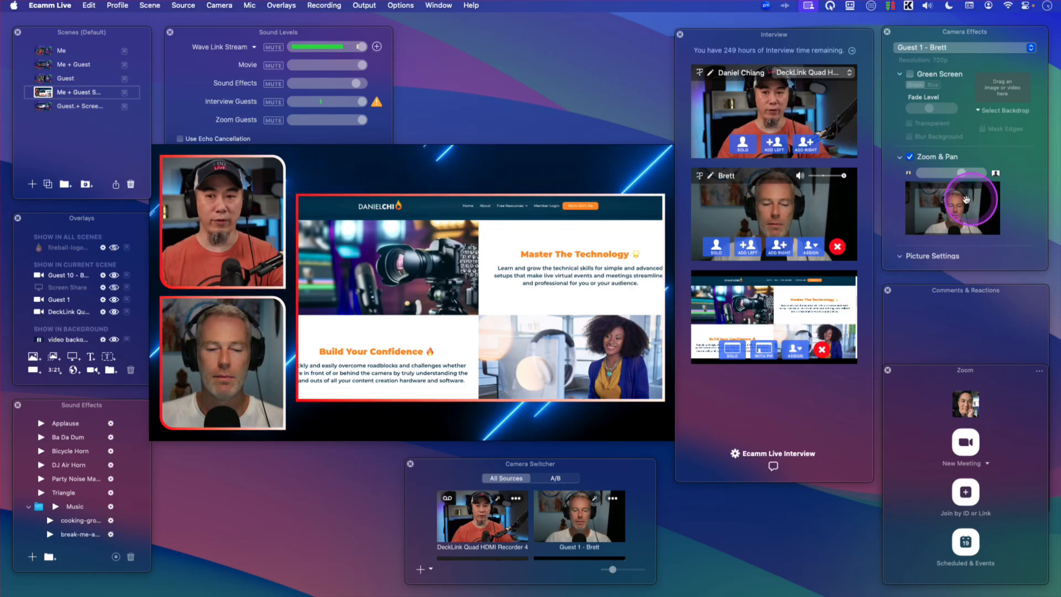
- From the Guest scene, apply the guest camera's effects to all scenes and confirm
click(40, 79)
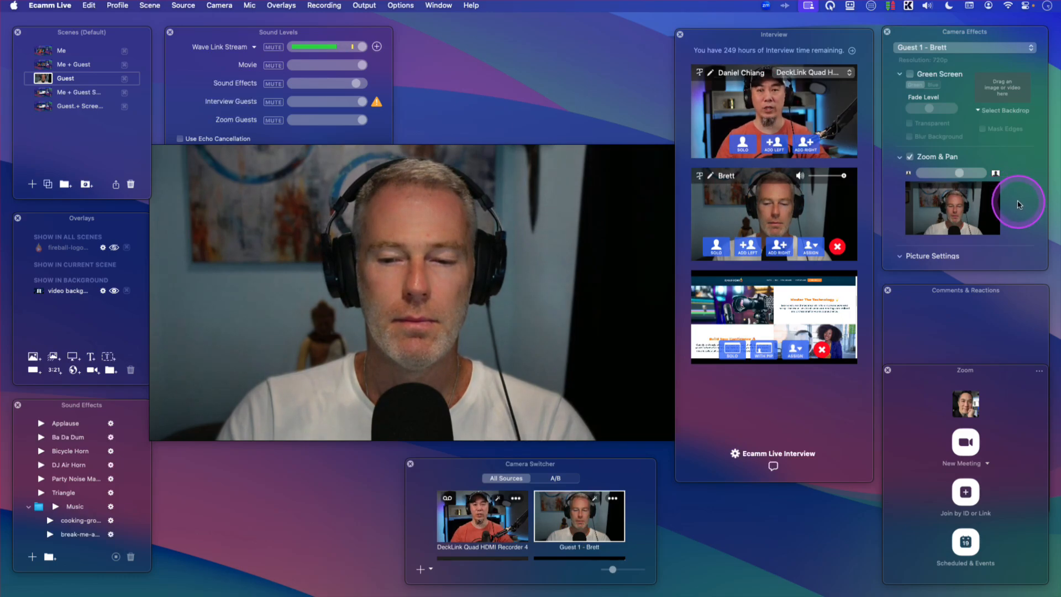
scroll(1017, 204, down, 10)
scroll(1028, 206, down, 2)
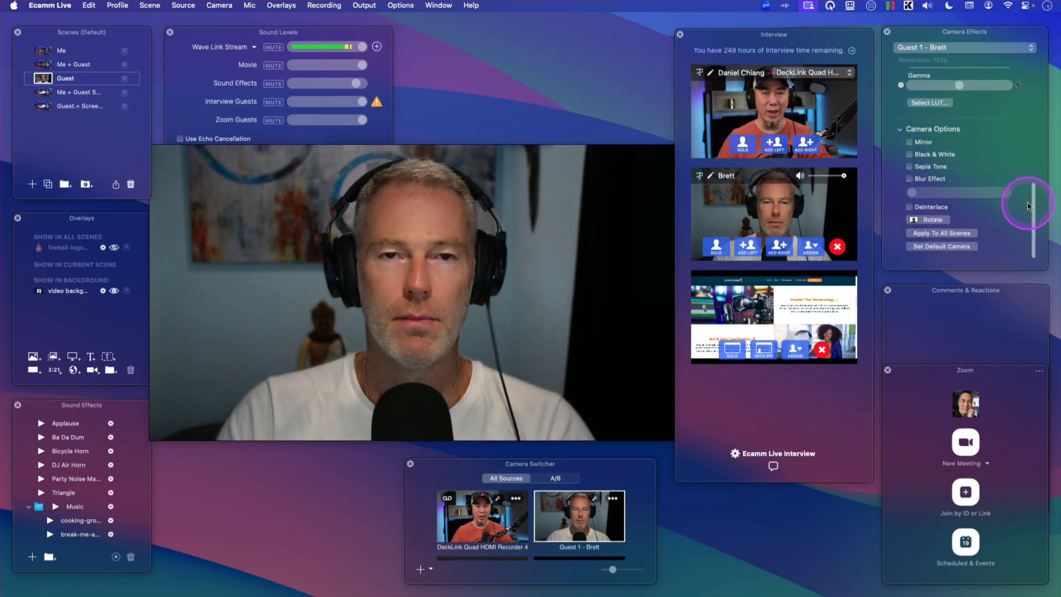
click(952, 235)
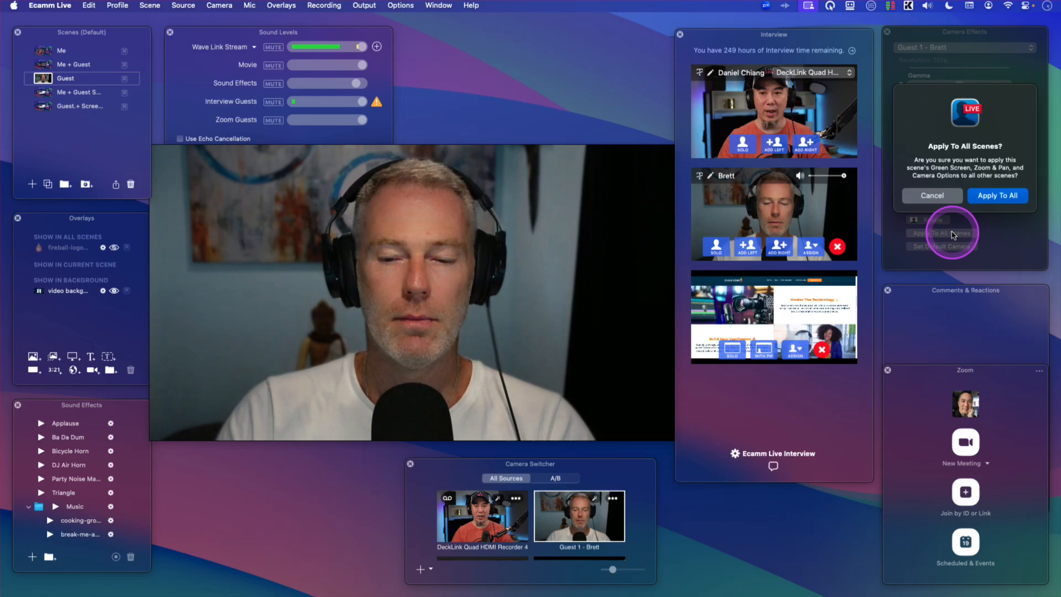
click(1006, 200)
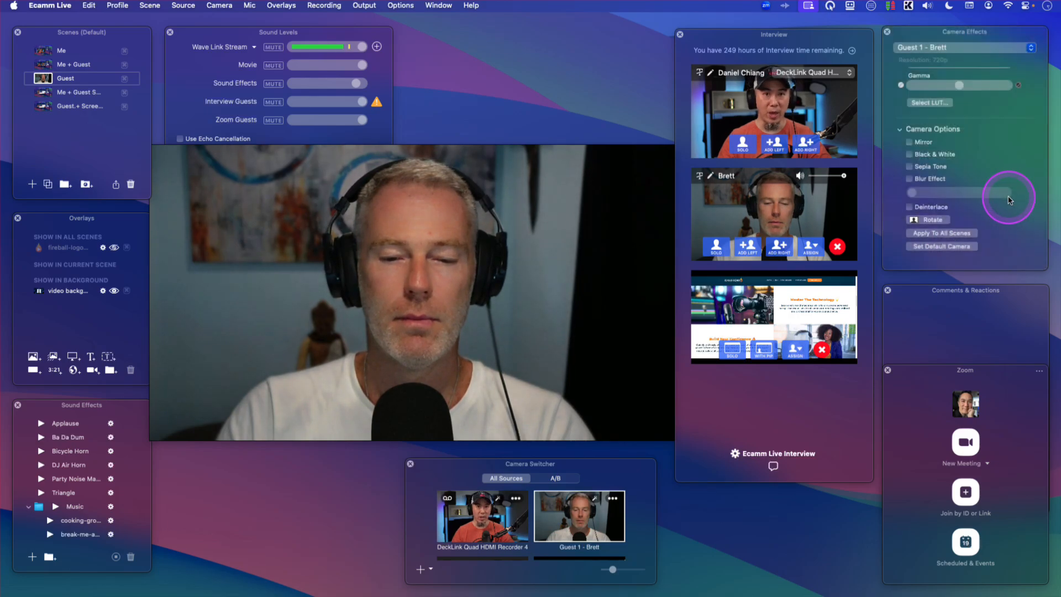
- Cycle through the Me + Guest Screen, Guest, Me + Guest and Me scenes to check the camera framing
click(43, 91)
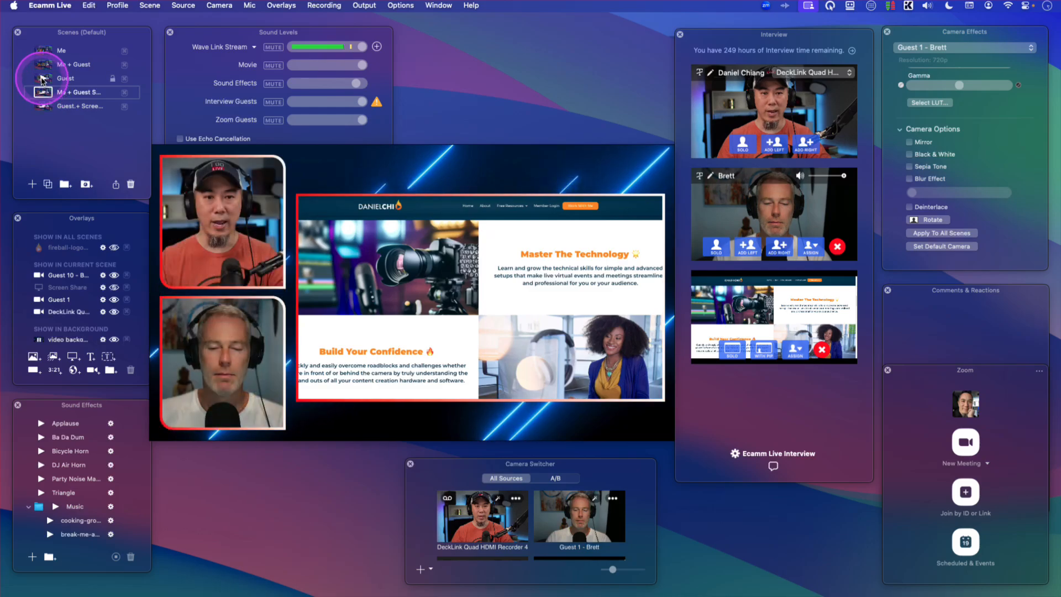
click(42, 79)
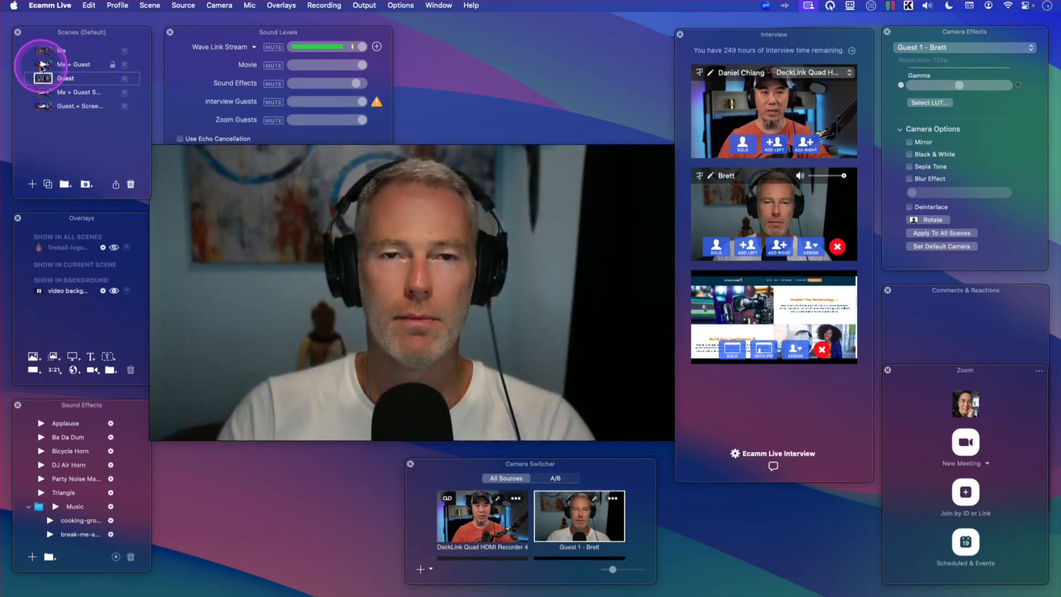
click(44, 65)
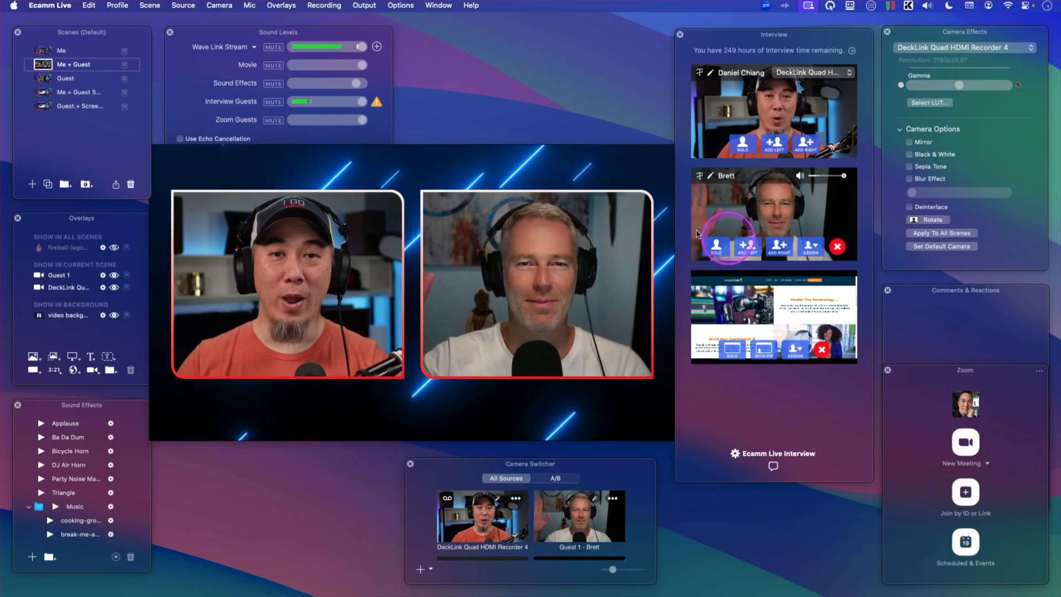
click(44, 51)
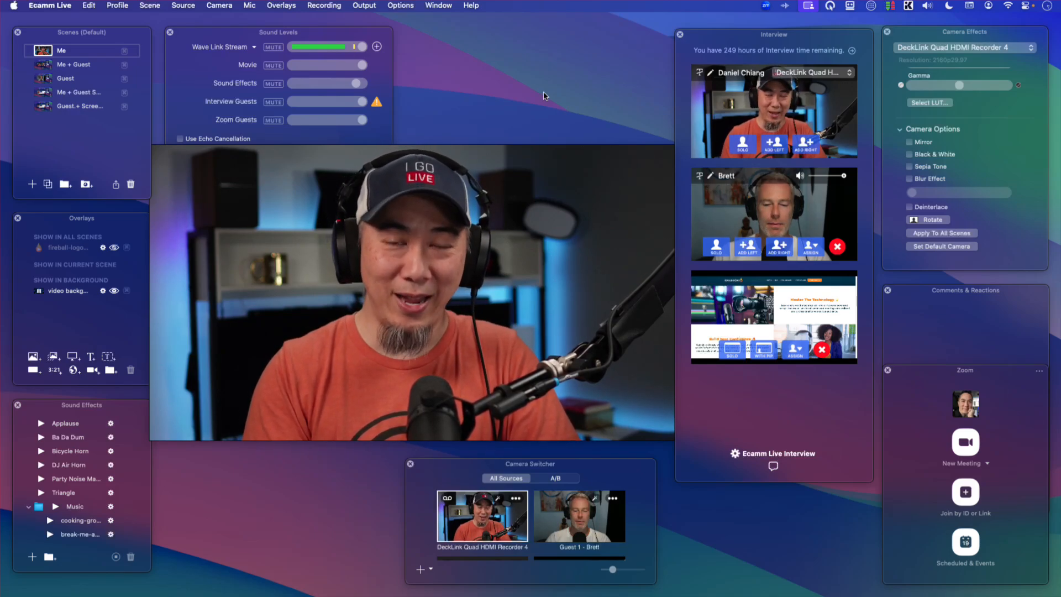
click(759, 197)
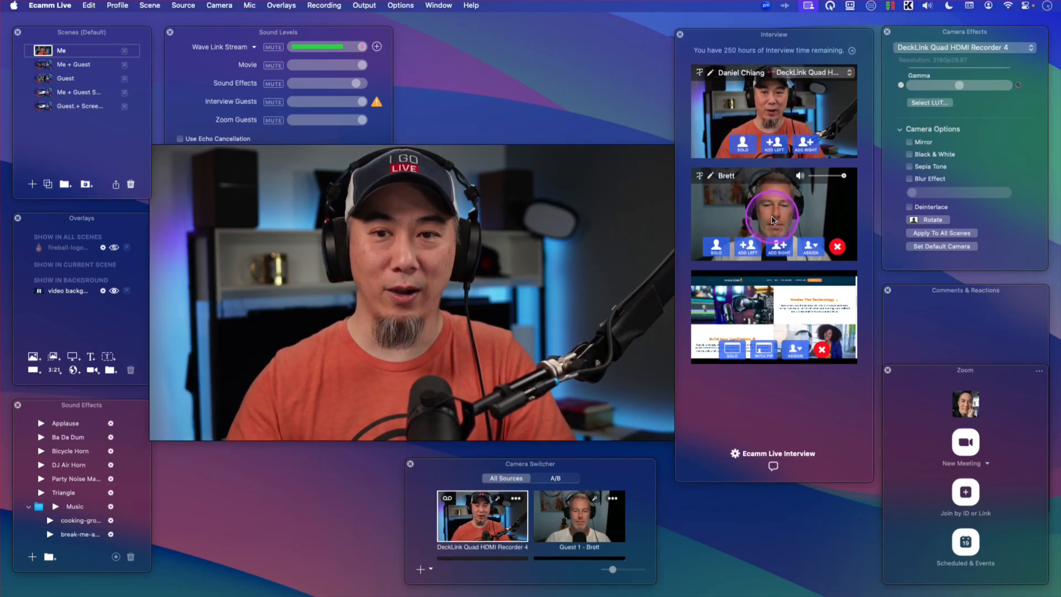